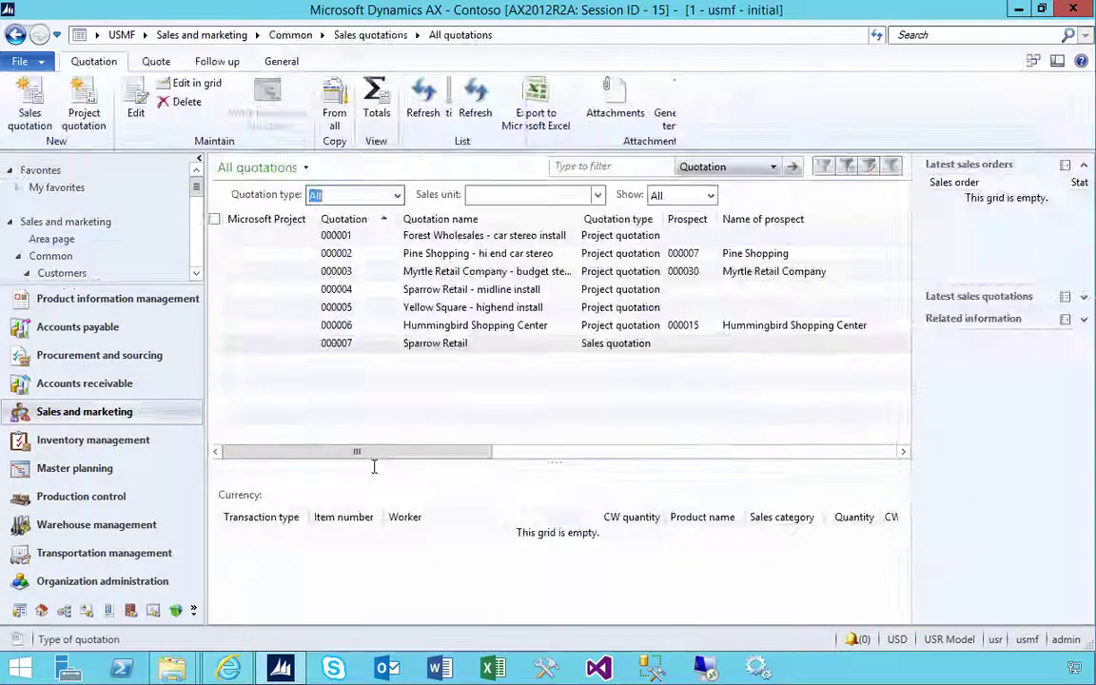
Generate a document from the SalesQuotationTable template for the Hummingbird Shopping Center quotation and close the generated document.
click(437, 325)
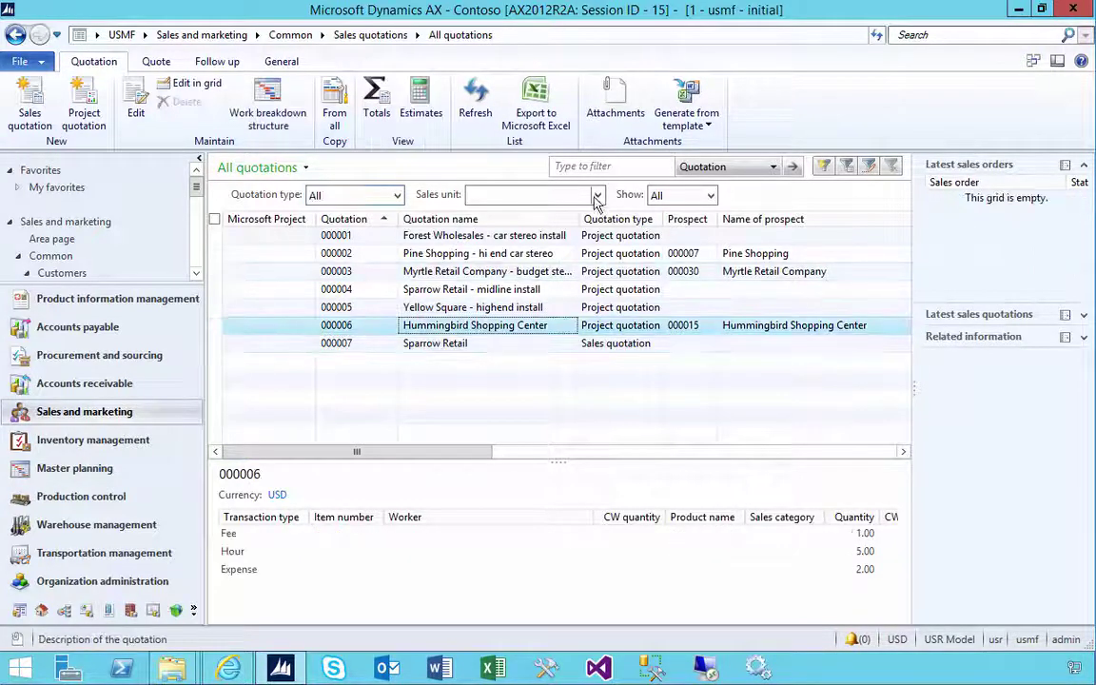
click(708, 127)
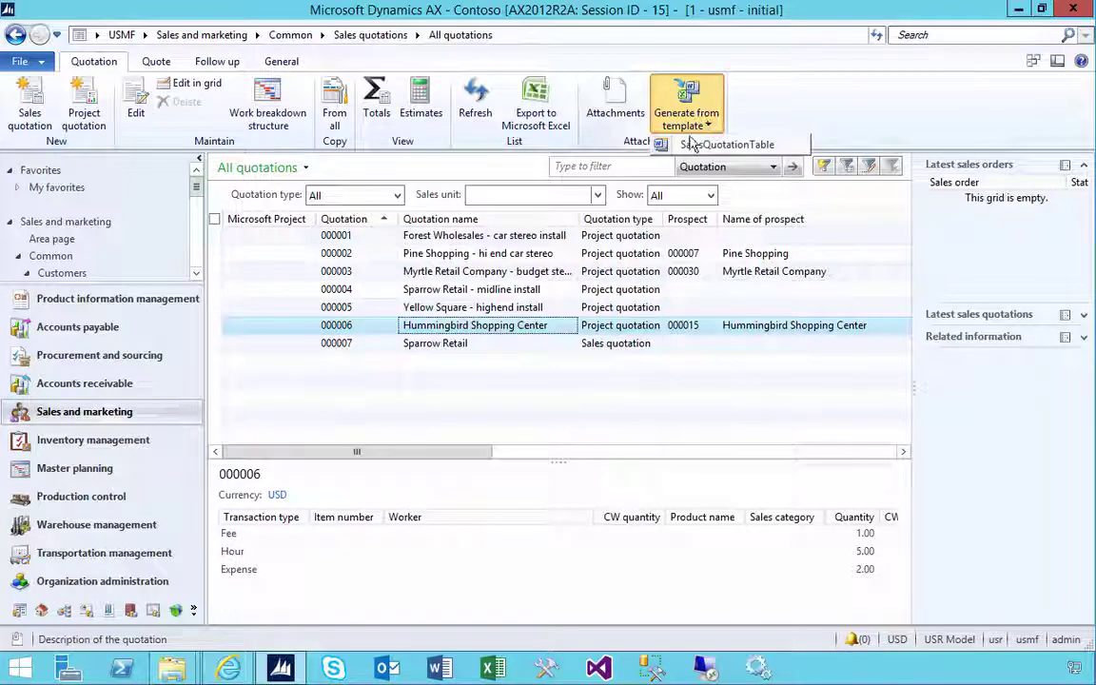
click(747, 147)
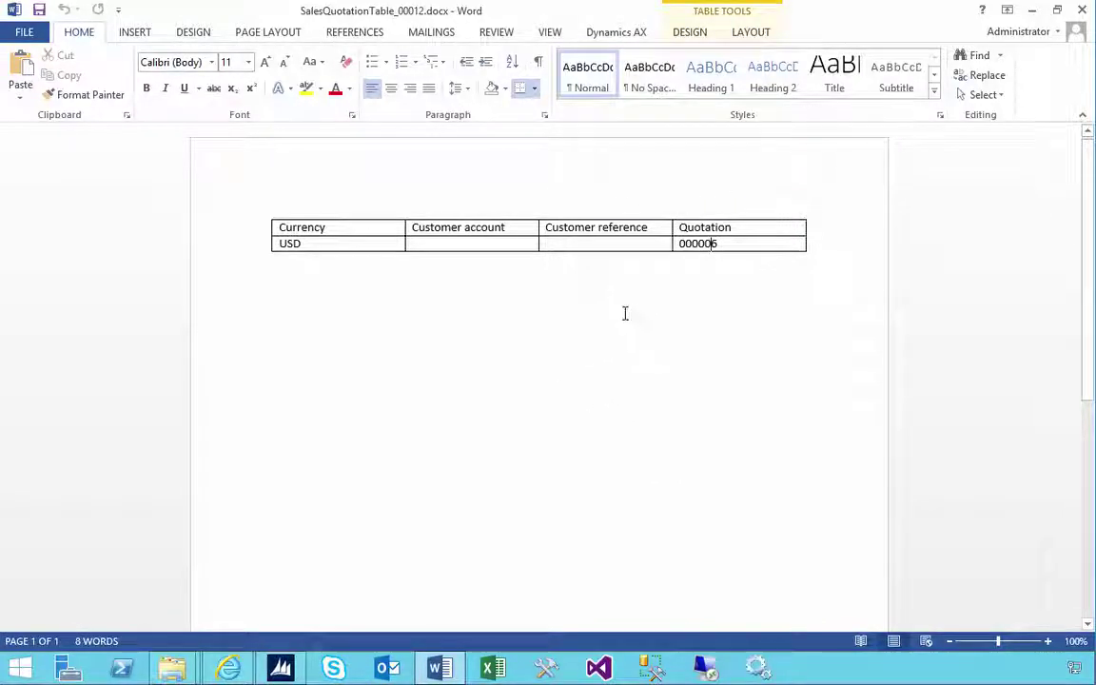
click(1081, 10)
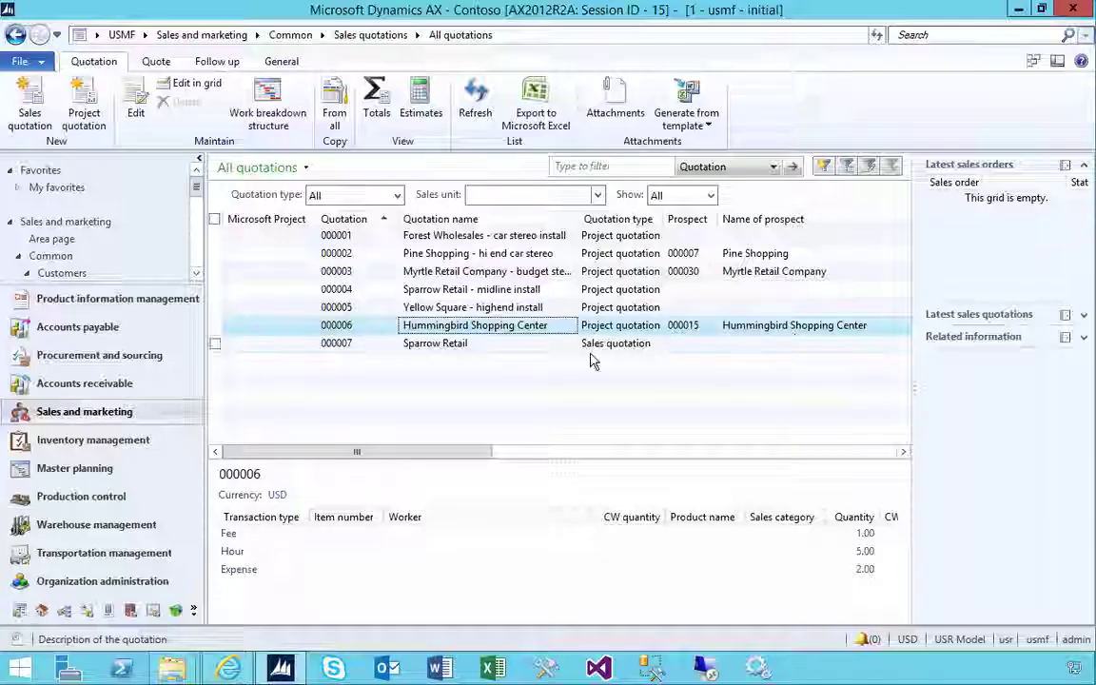
Switch to Word and create a document from the "Letter with sales price quote to new customer" template.
click(439, 669)
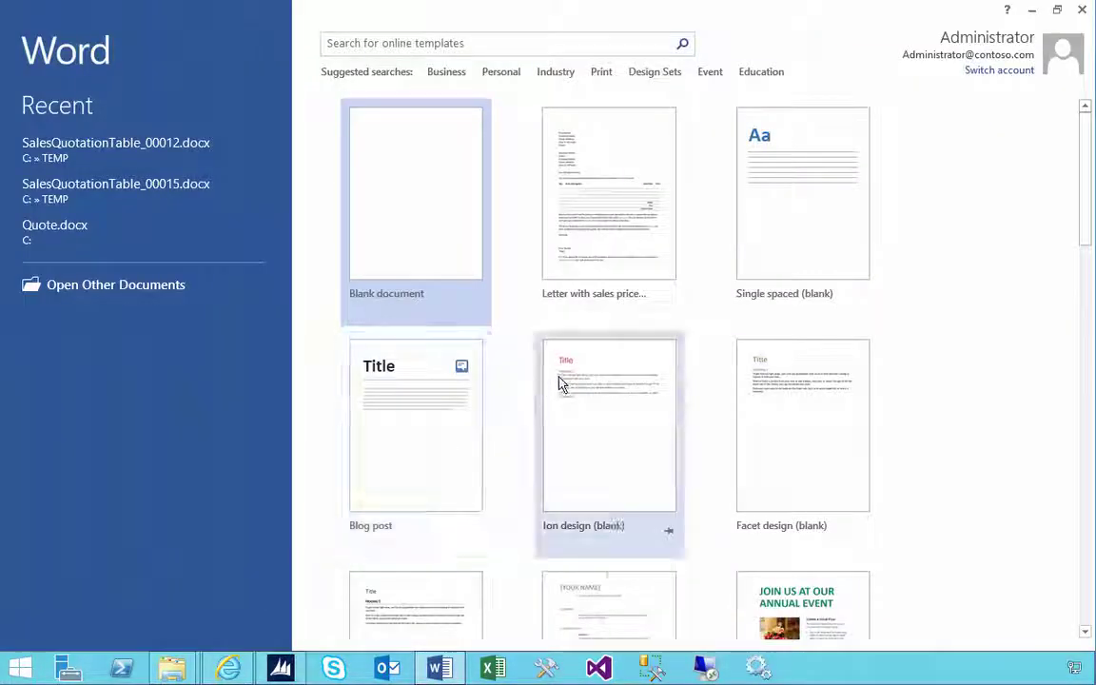
click(592, 213)
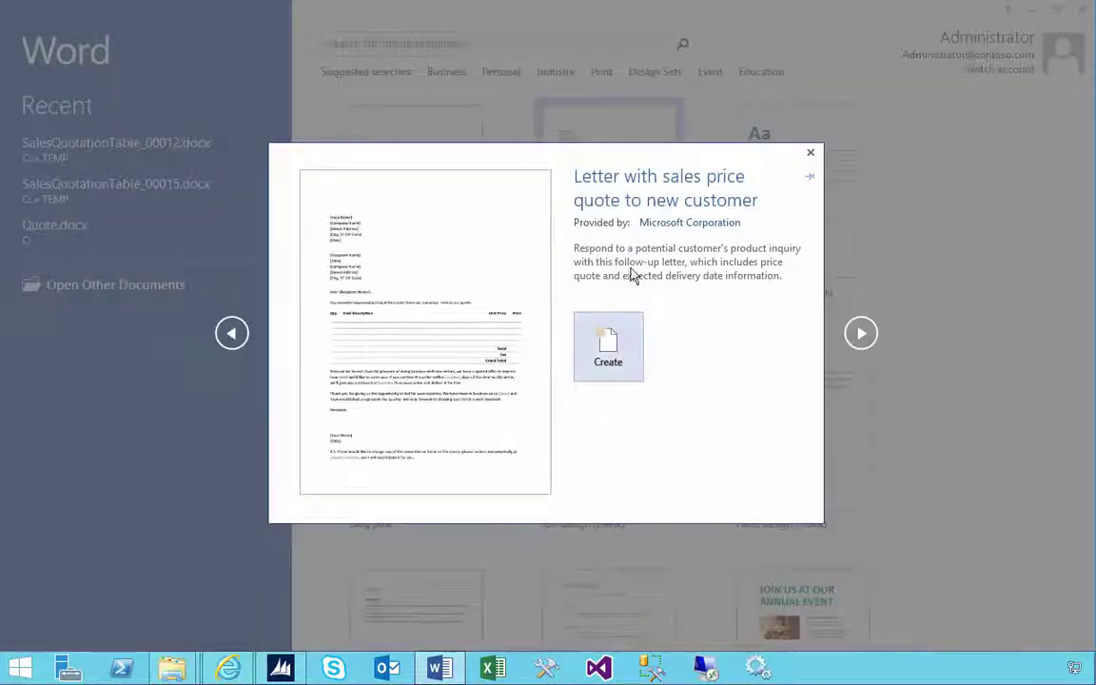
click(610, 347)
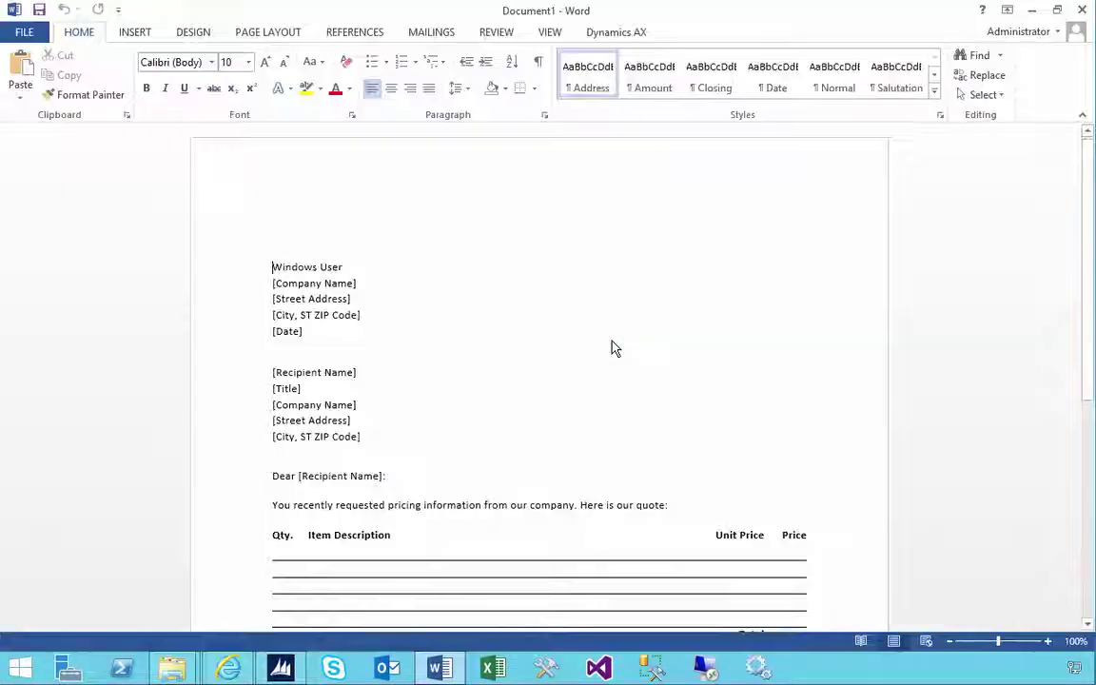
Start adding Dynamics AX data to the letter and select the Sales quotation data source.
scroll(699, 391, down, 1)
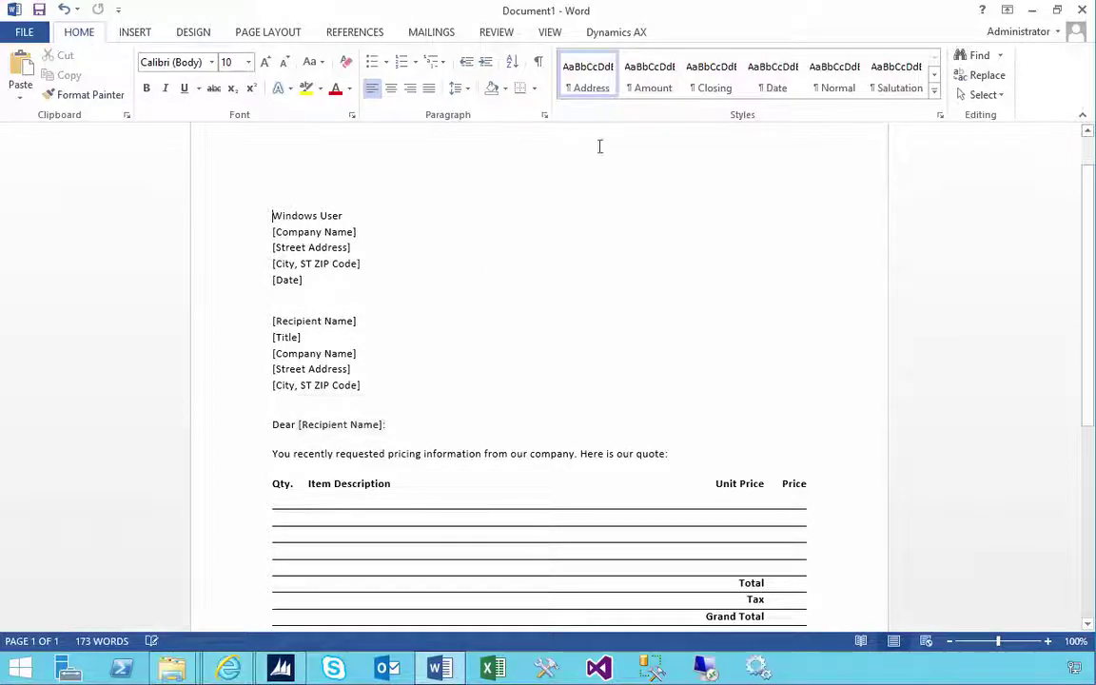
click(610, 36)
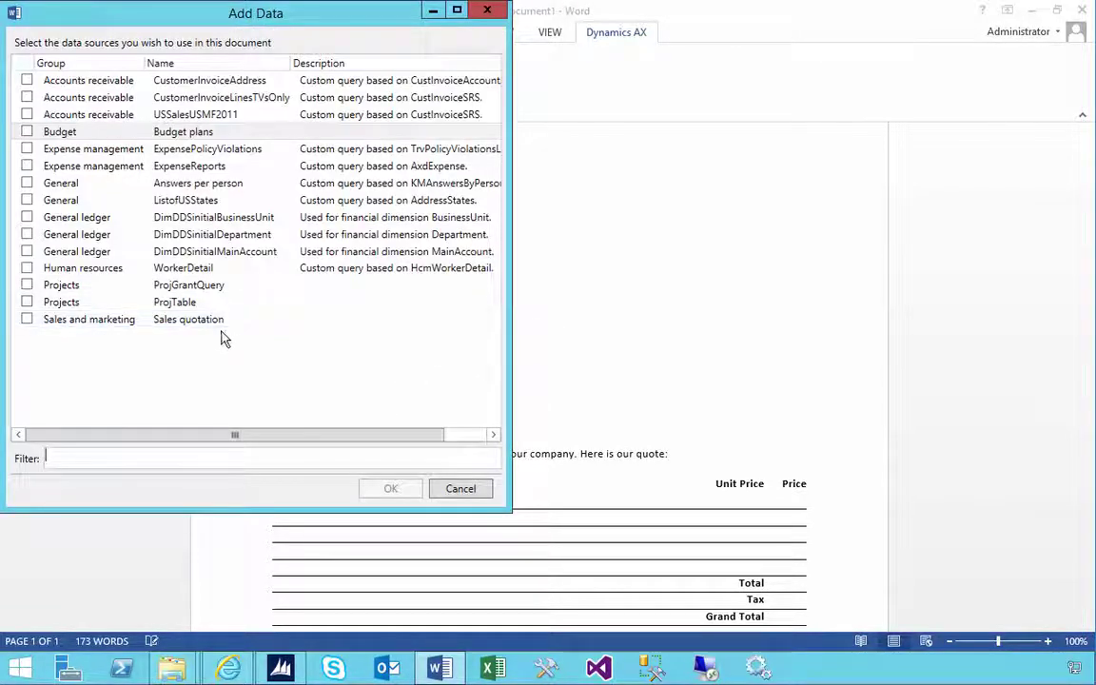
click(216, 322)
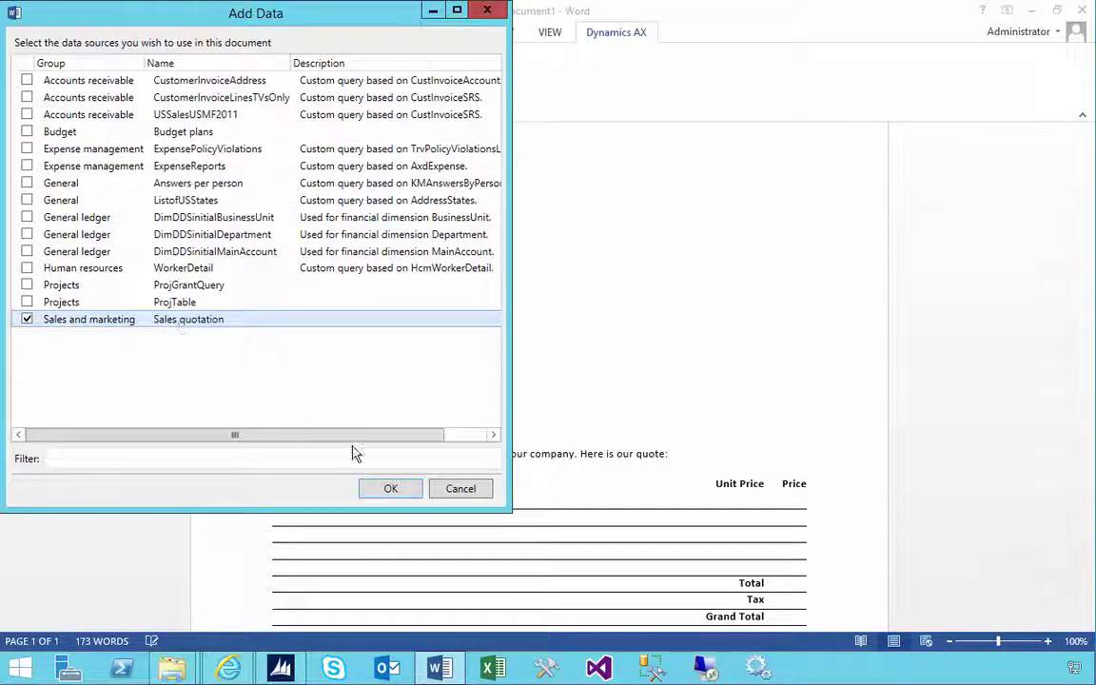
Switch to Dynamics AX and open Document data sources under the document management setup of Organization administration.
drag(374, 440, 268, 468)
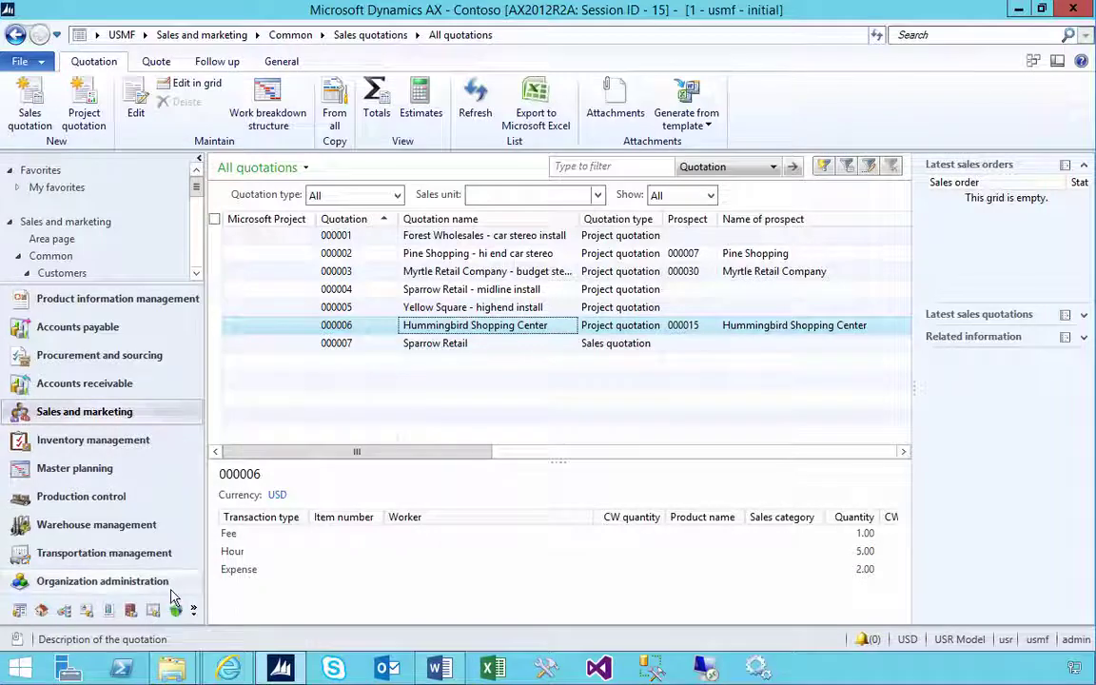
click(163, 582)
scroll(259, 562, down, 1)
scroll(253, 547, down, 3)
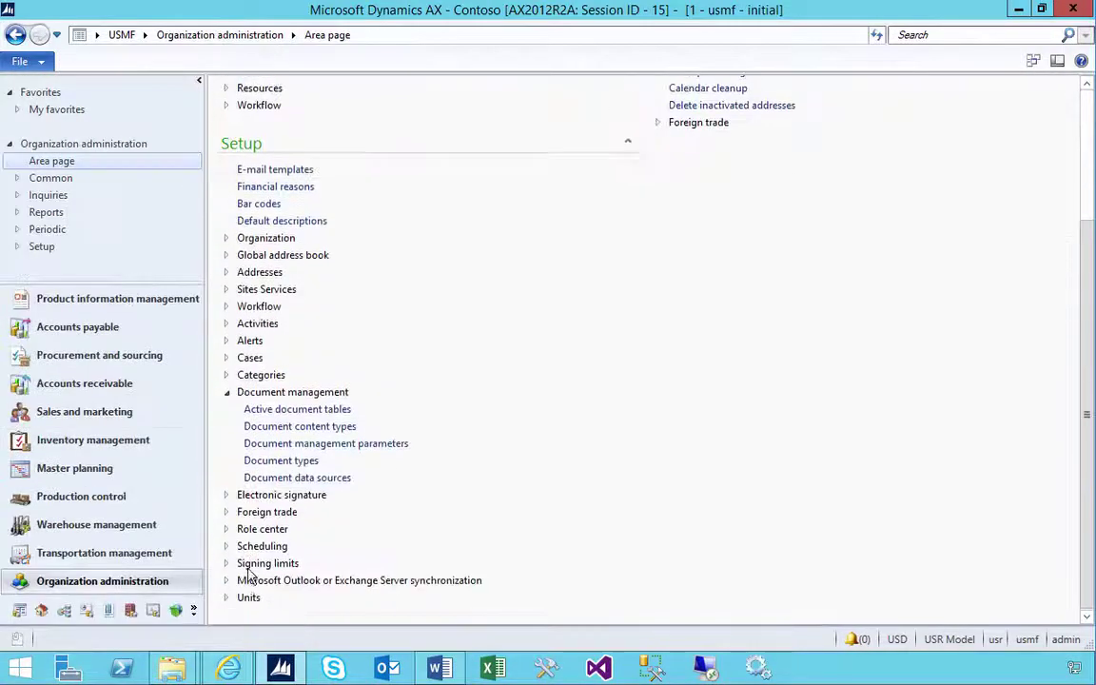
click(262, 479)
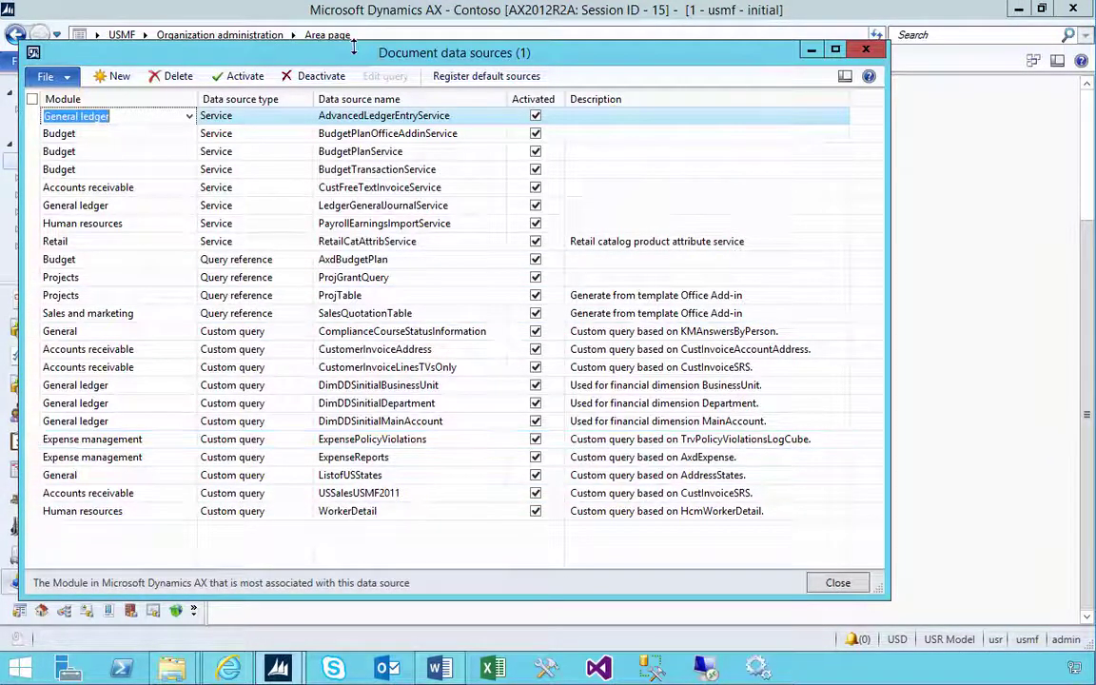
drag(358, 58, 352, 43)
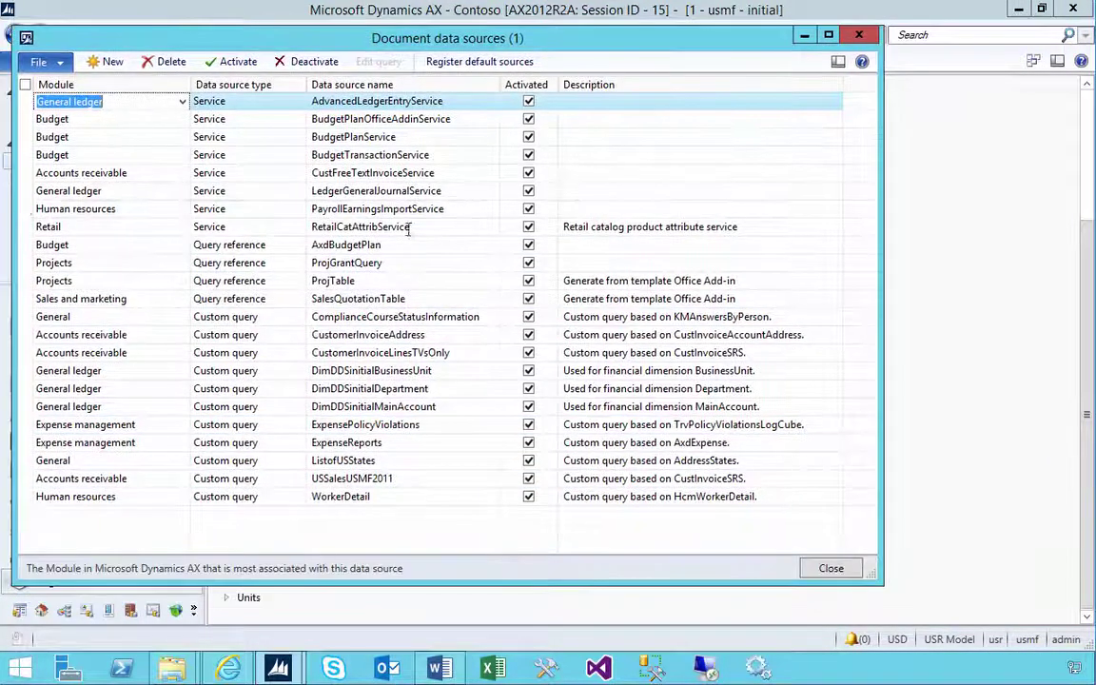
Examine the query reference data sources, including the SalesQuotationTable entry, and close the Document data sources form.
click(438, 669)
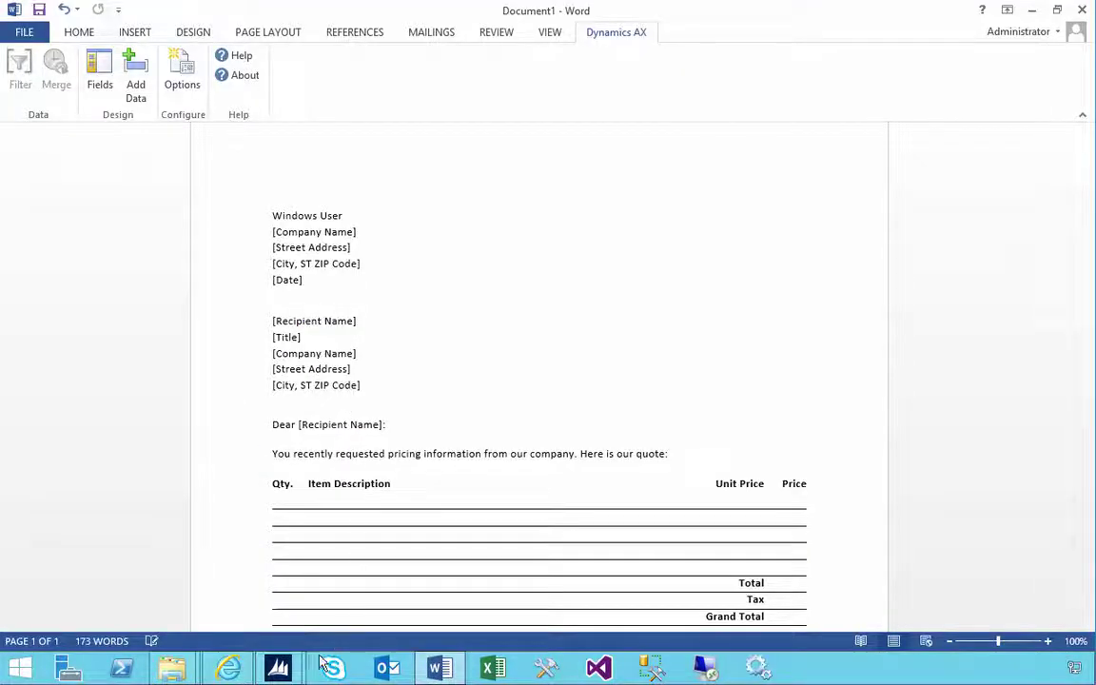
click(278, 669)
click(420, 597)
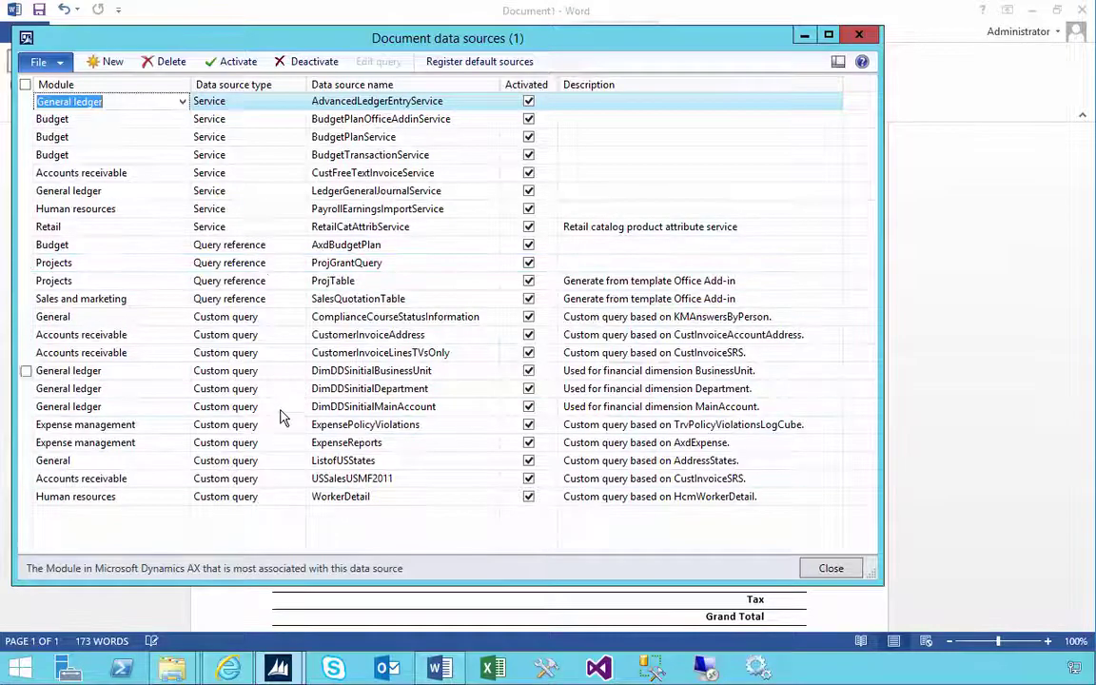
click(233, 245)
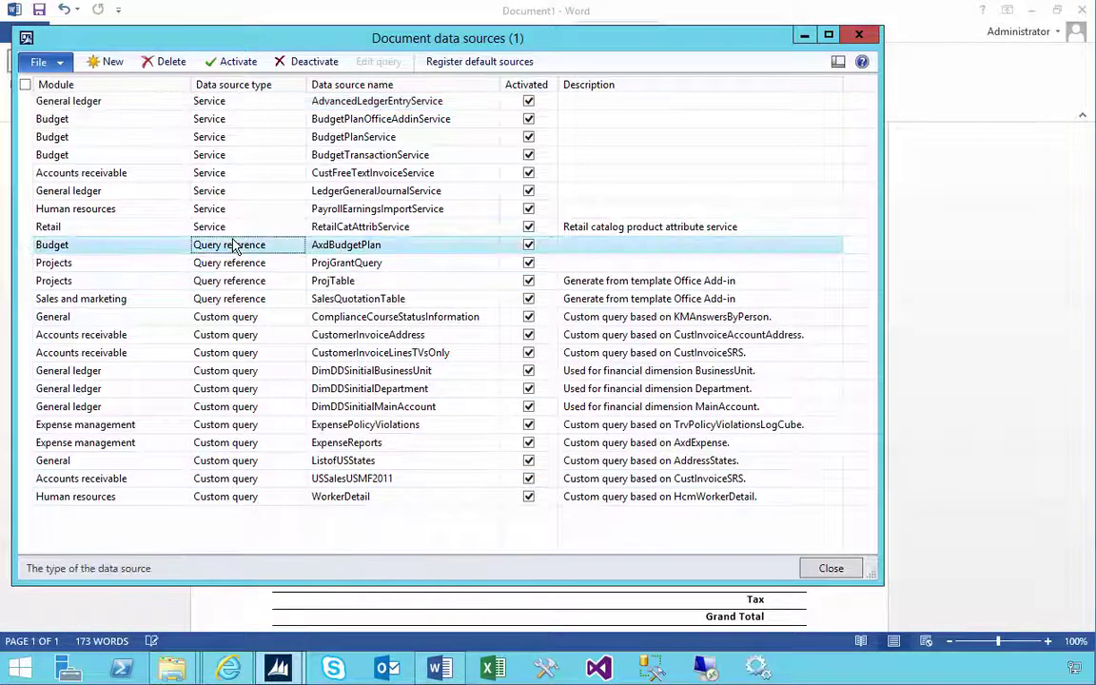
click(237, 300)
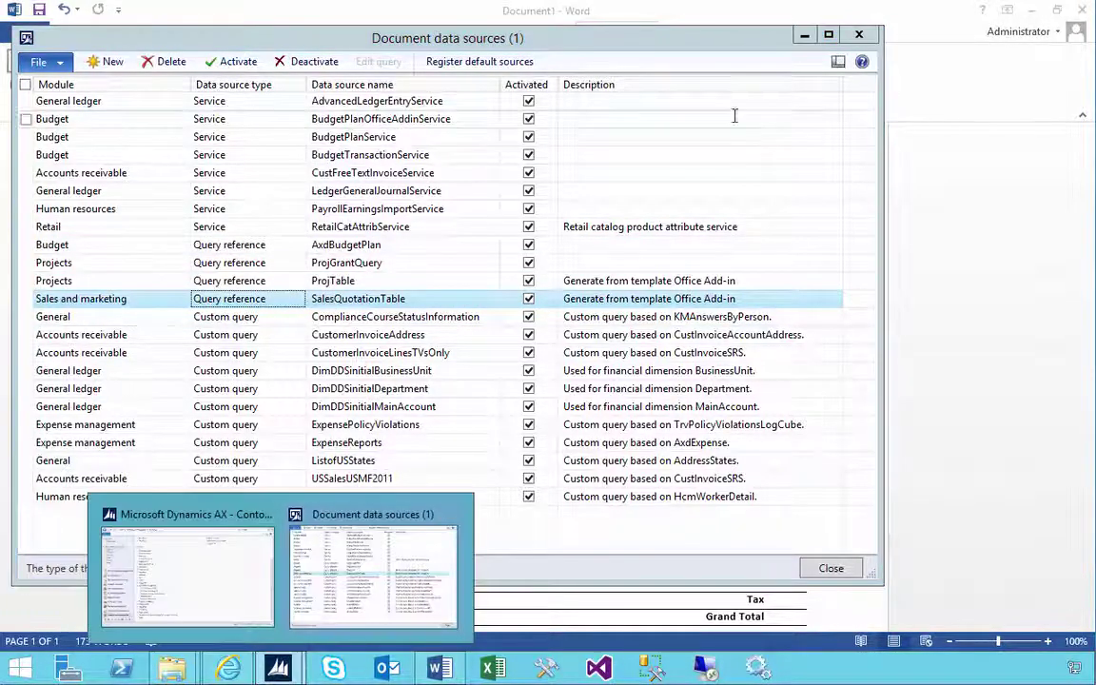
click(857, 35)
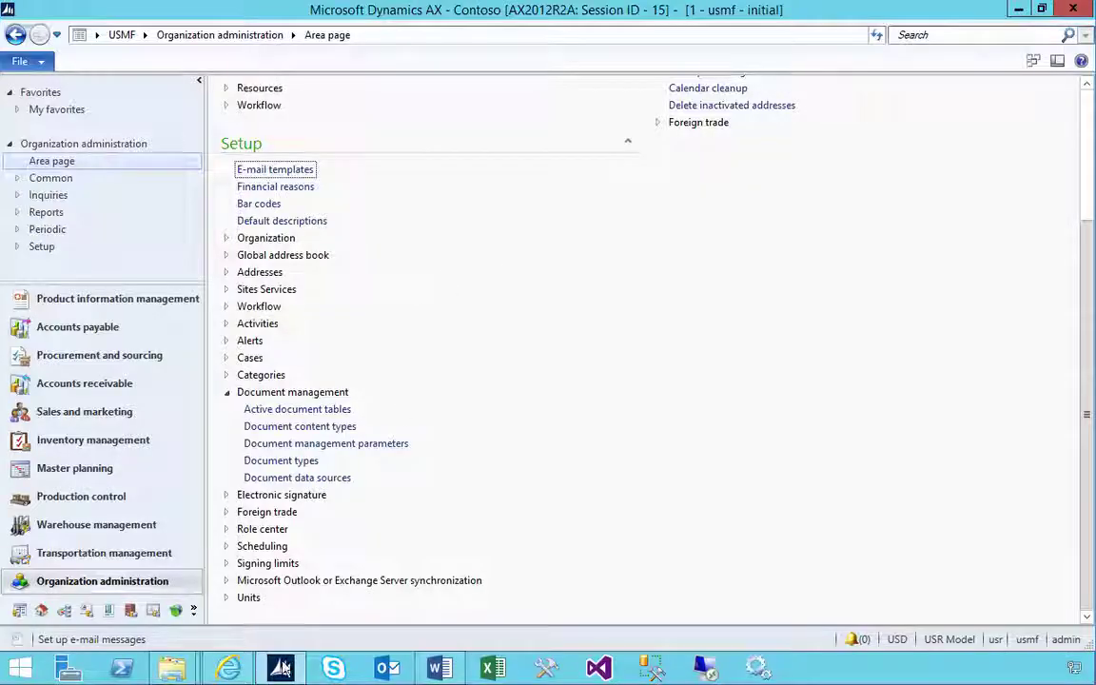
Return to Word, add the selected Sales quotation data source to the letter and widen the field list.
click(426, 671)
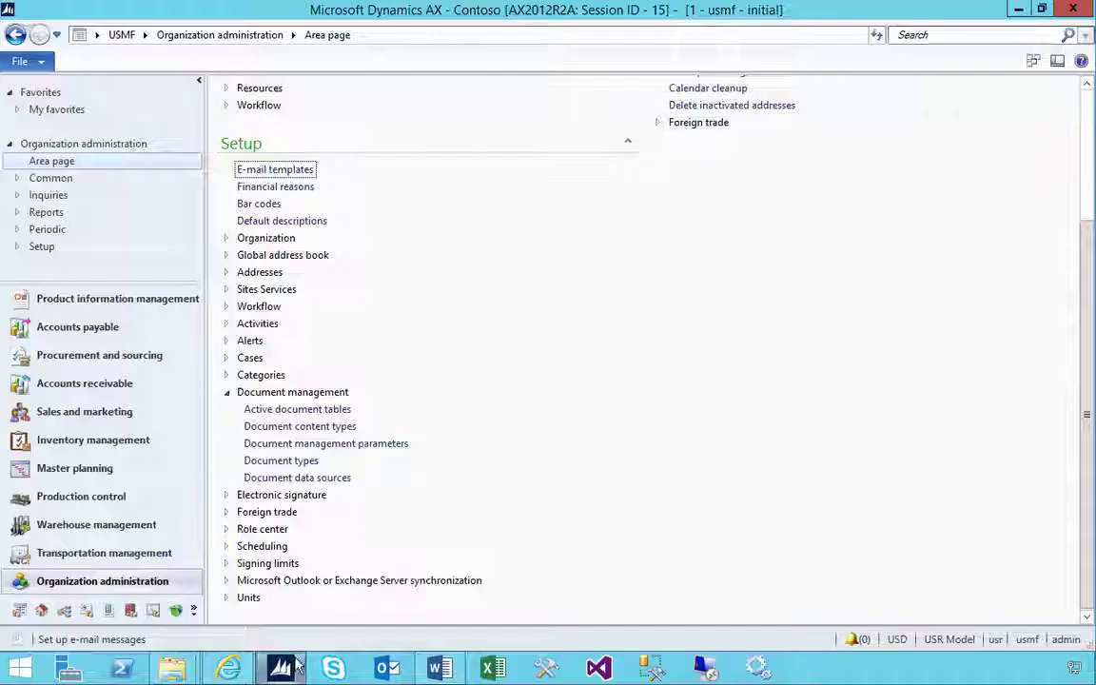
click(281, 669)
click(1019, 8)
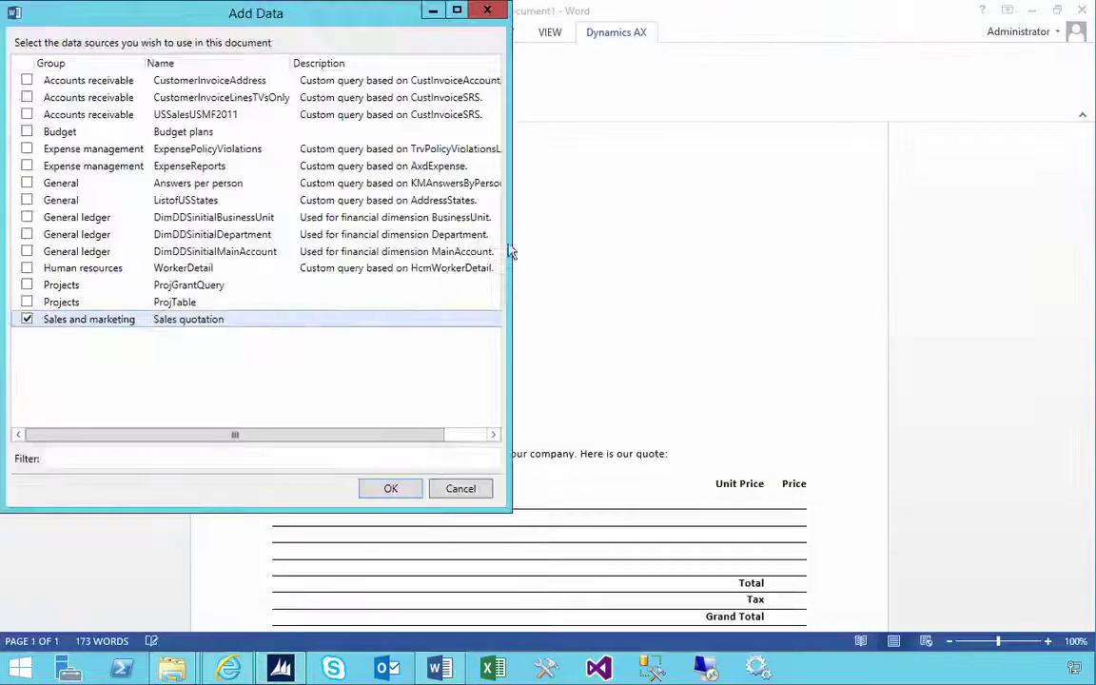
drag(349, 20, 478, 68)
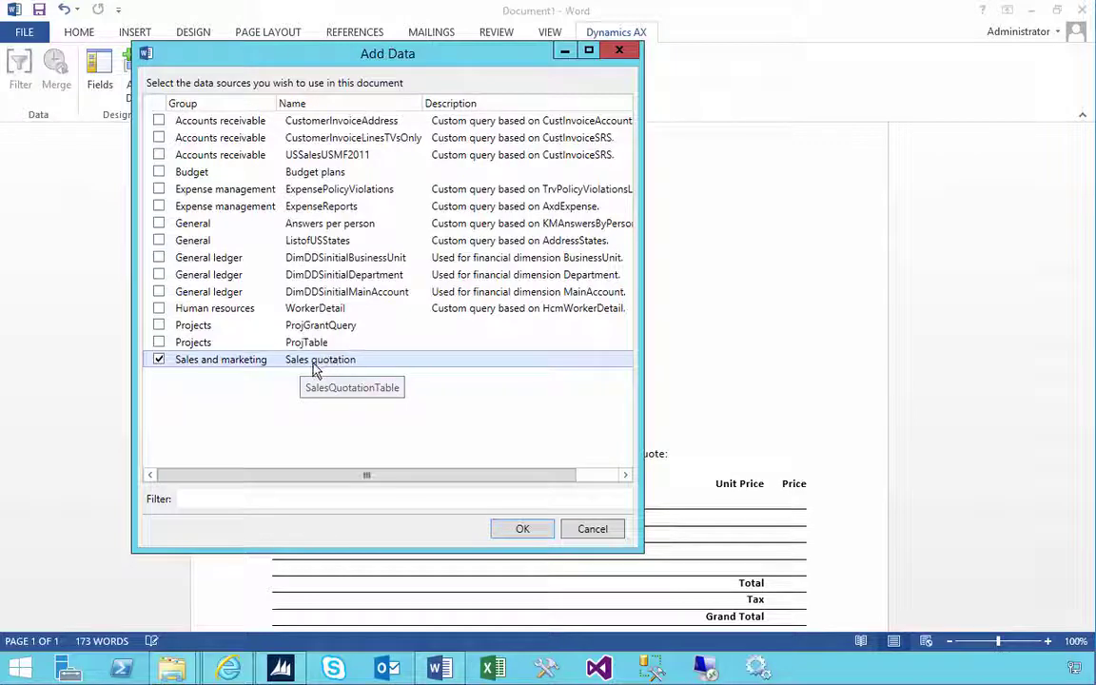
click(519, 532)
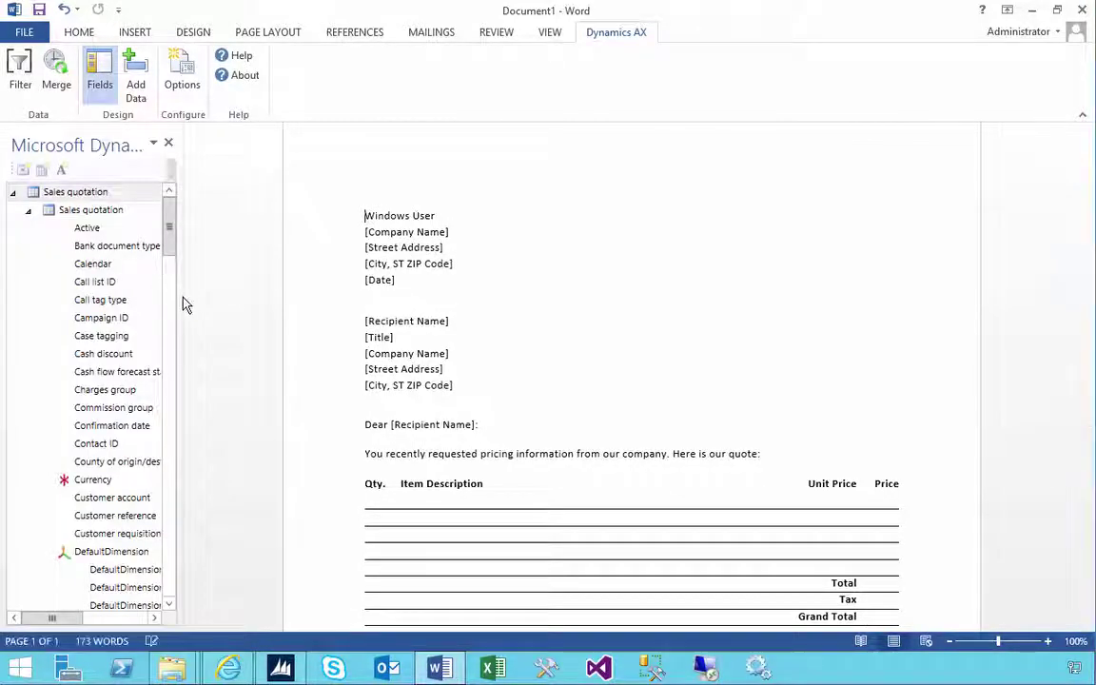
drag(183, 298, 292, 502)
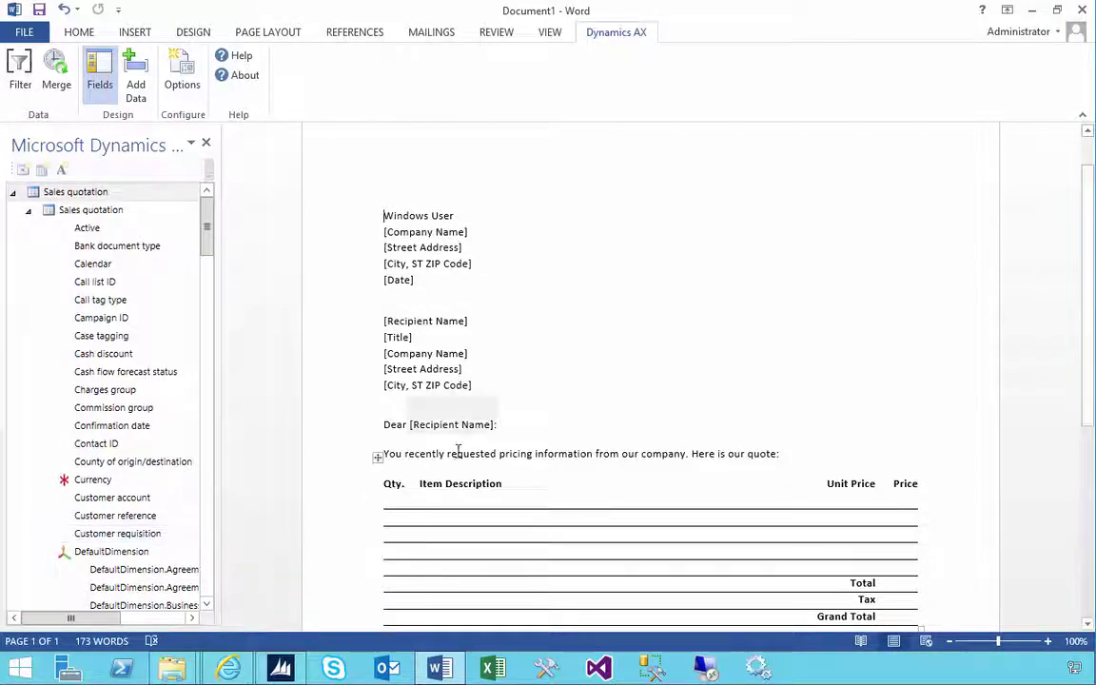
Replace the [Company Name] placeholder in the recipient's address block with the Customer account field.
click(424, 350)
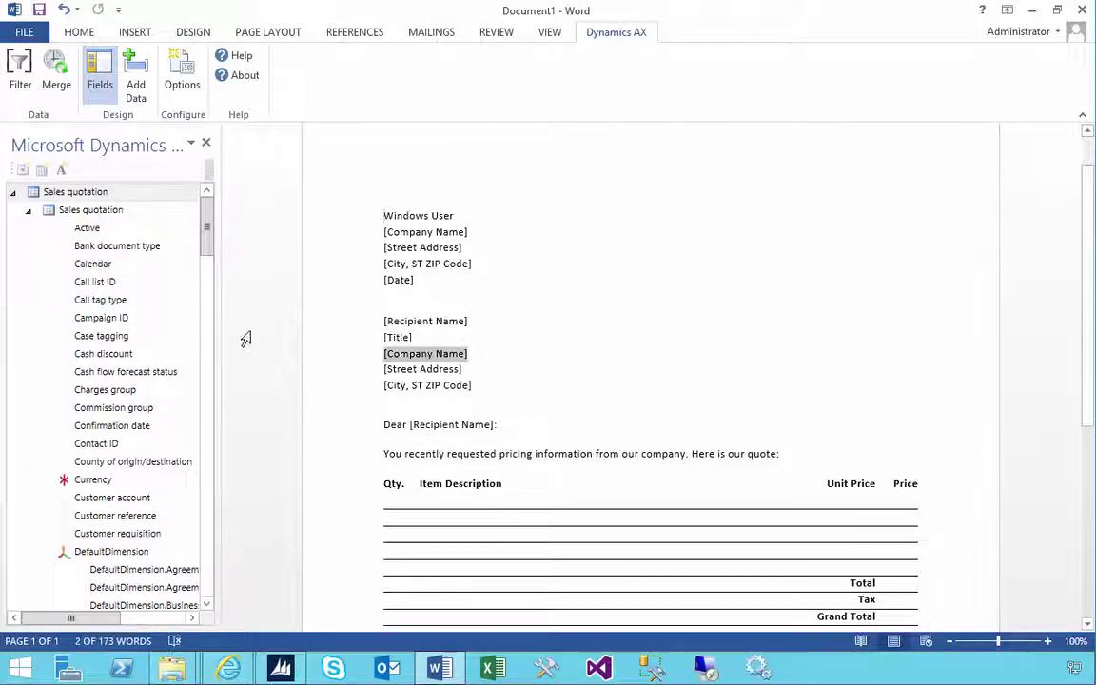
click(134, 498)
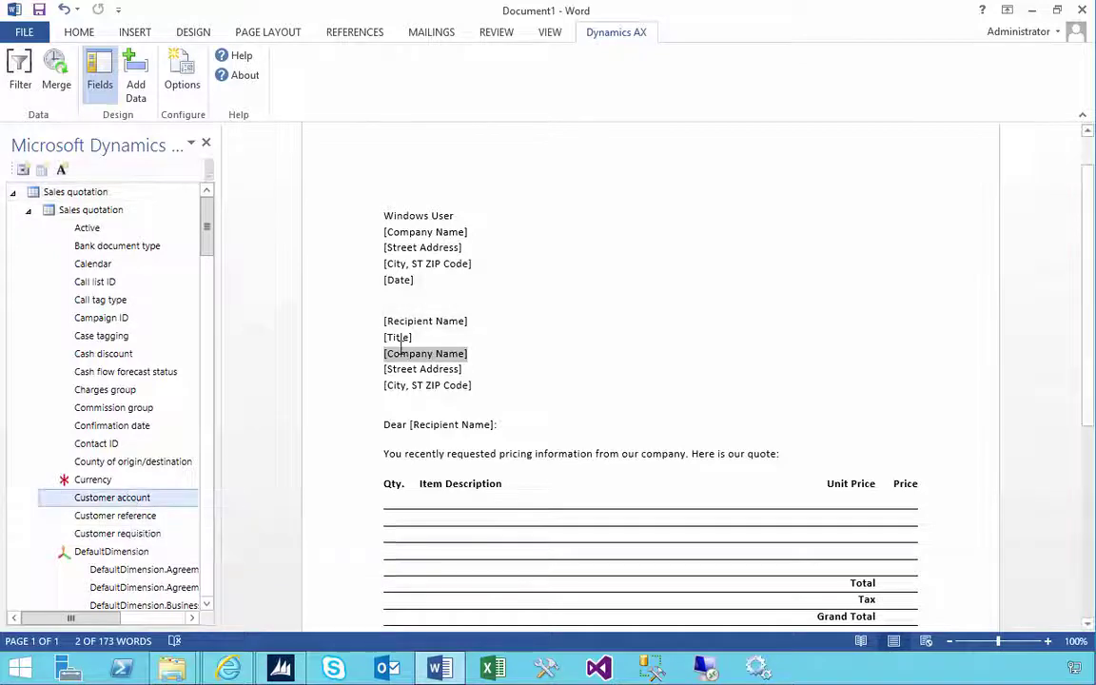
double_click(138, 499)
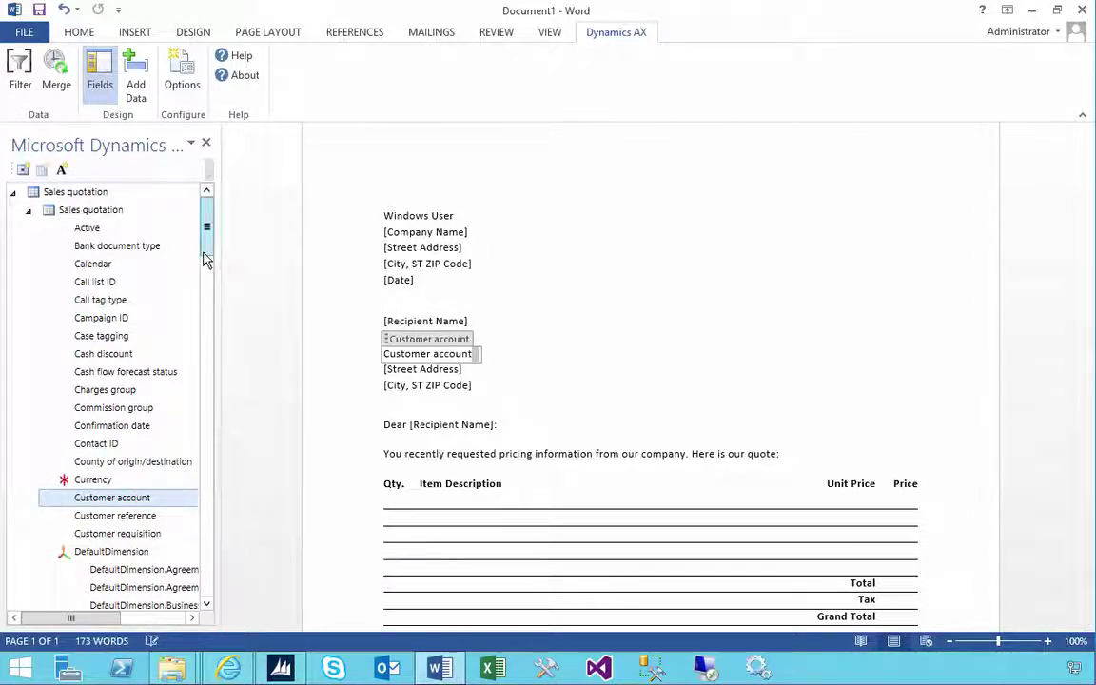
Add a line "Re : Quote" beneath the salutation, followed by the Quotation field.
drag(203, 255, 208, 494)
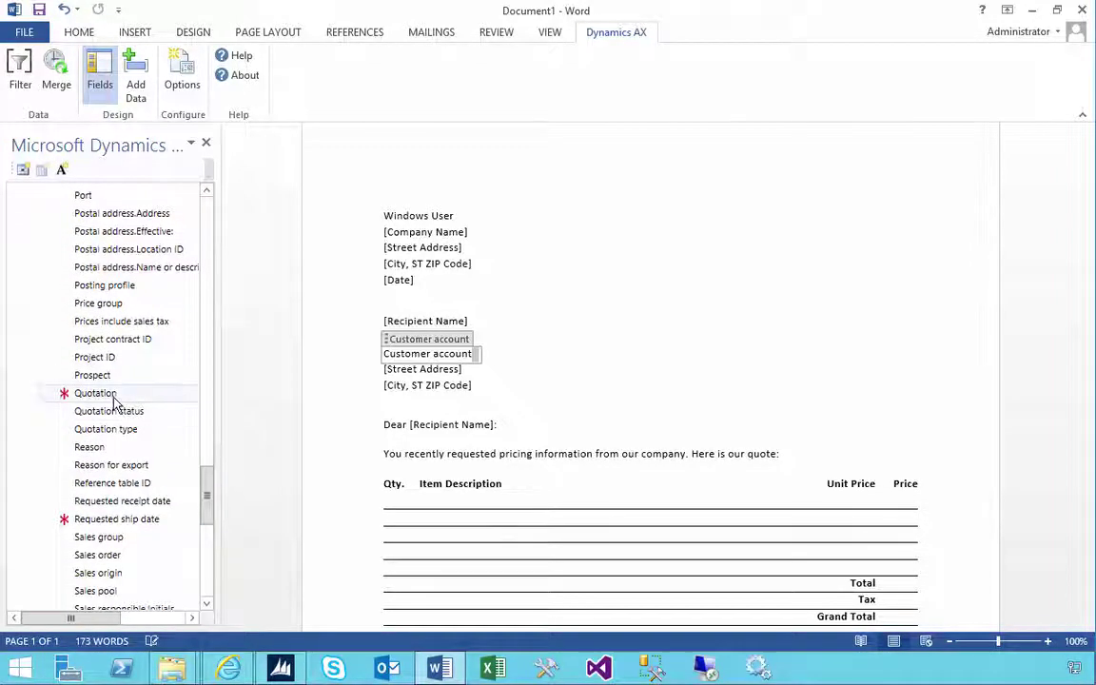
click(520, 423)
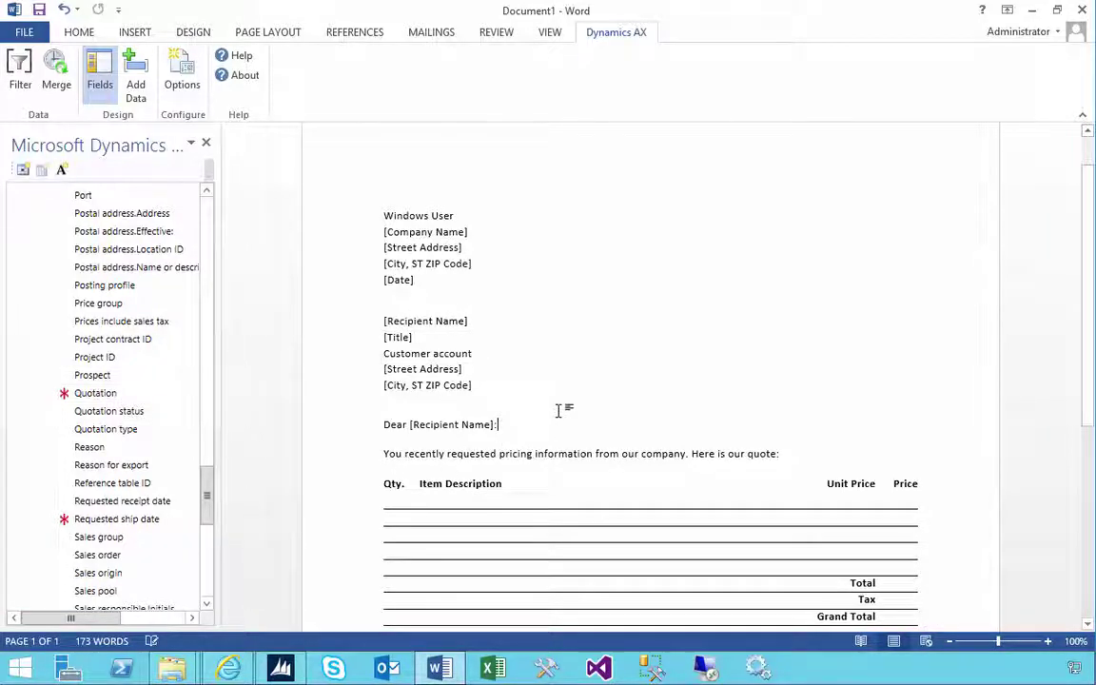
key(Return)
text(Re : Quote)
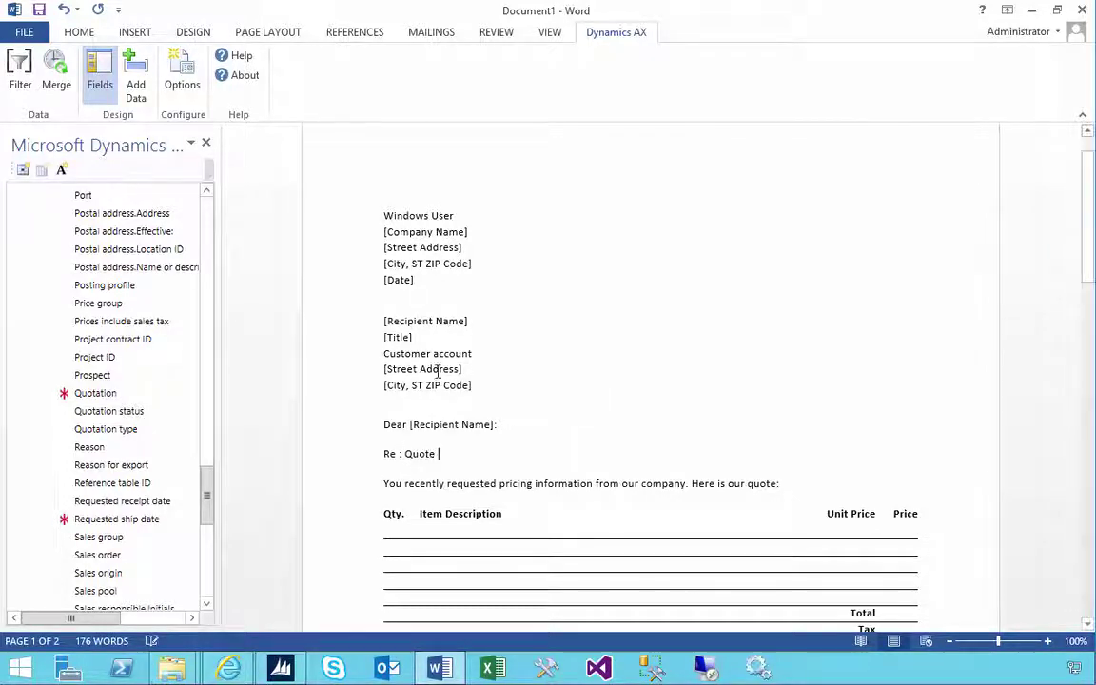
double_click(95, 393)
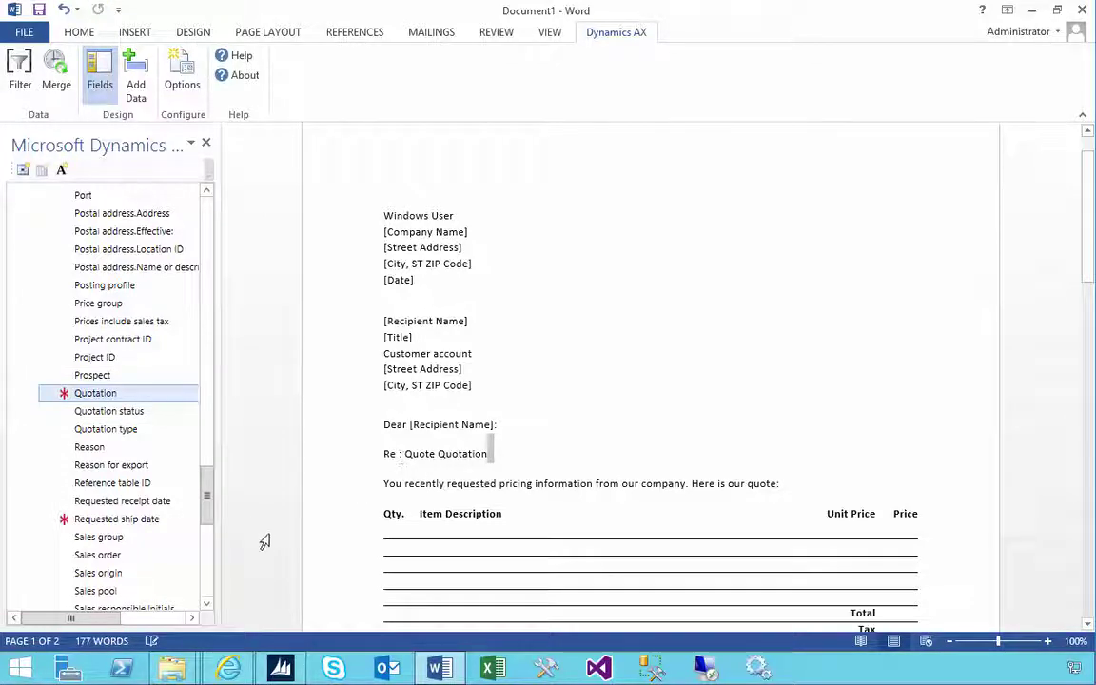
Hide the Dynamics AX field list and start saving the letter as a new file in the C:\TEMP folder.
drag(210, 501, 242, 598)
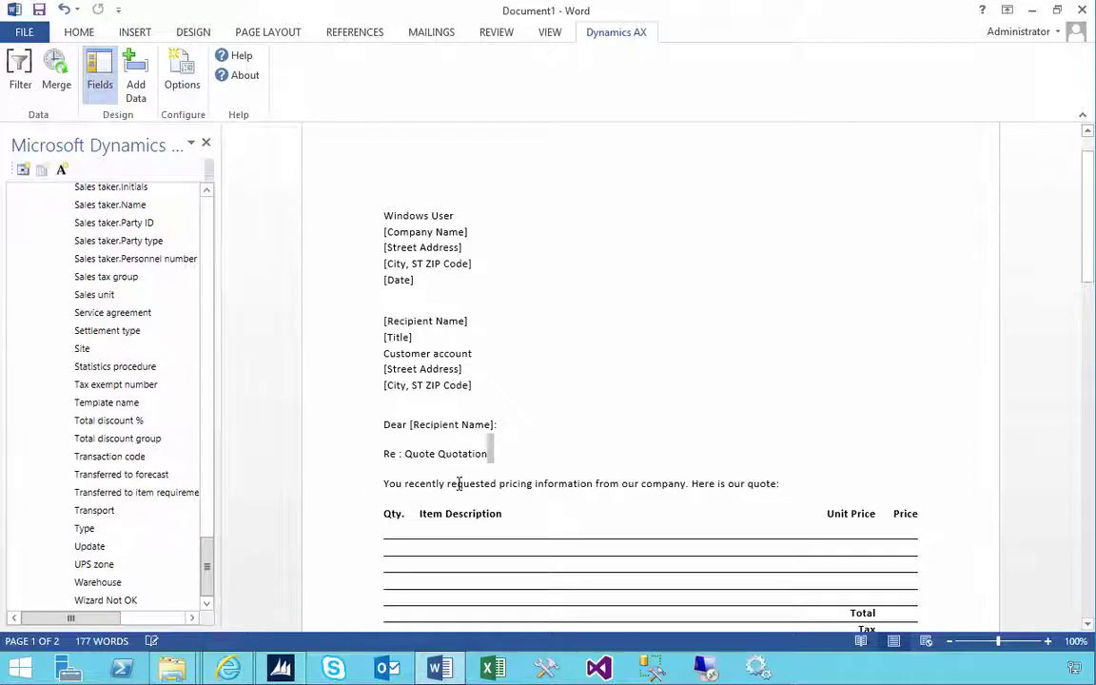
click(99, 81)
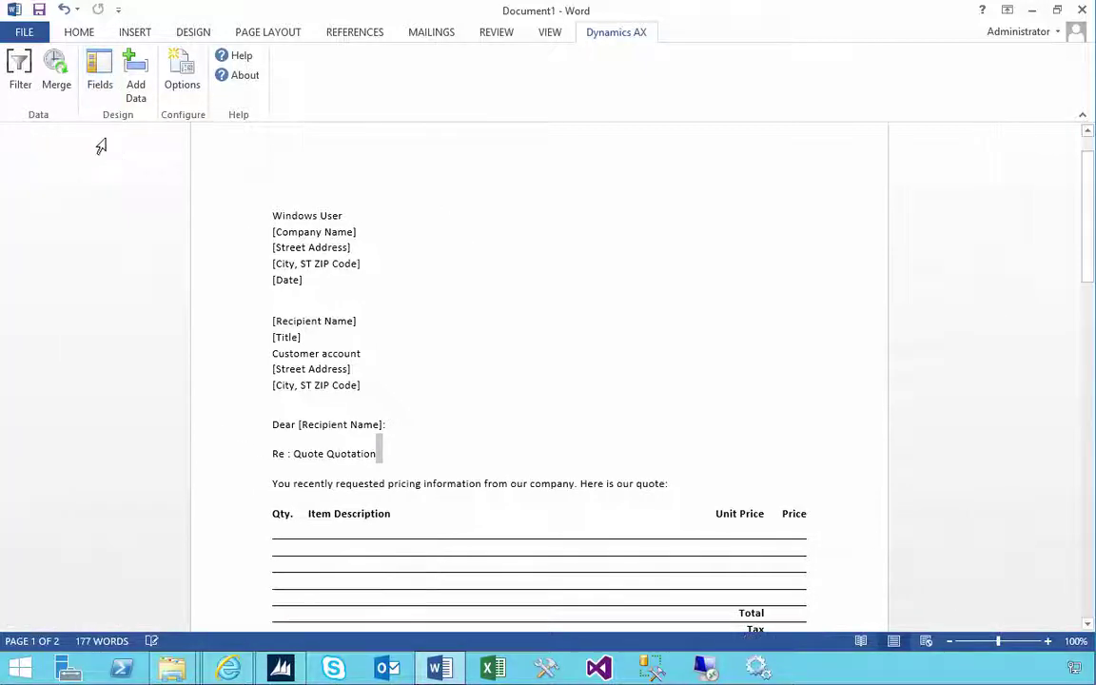
click(29, 32)
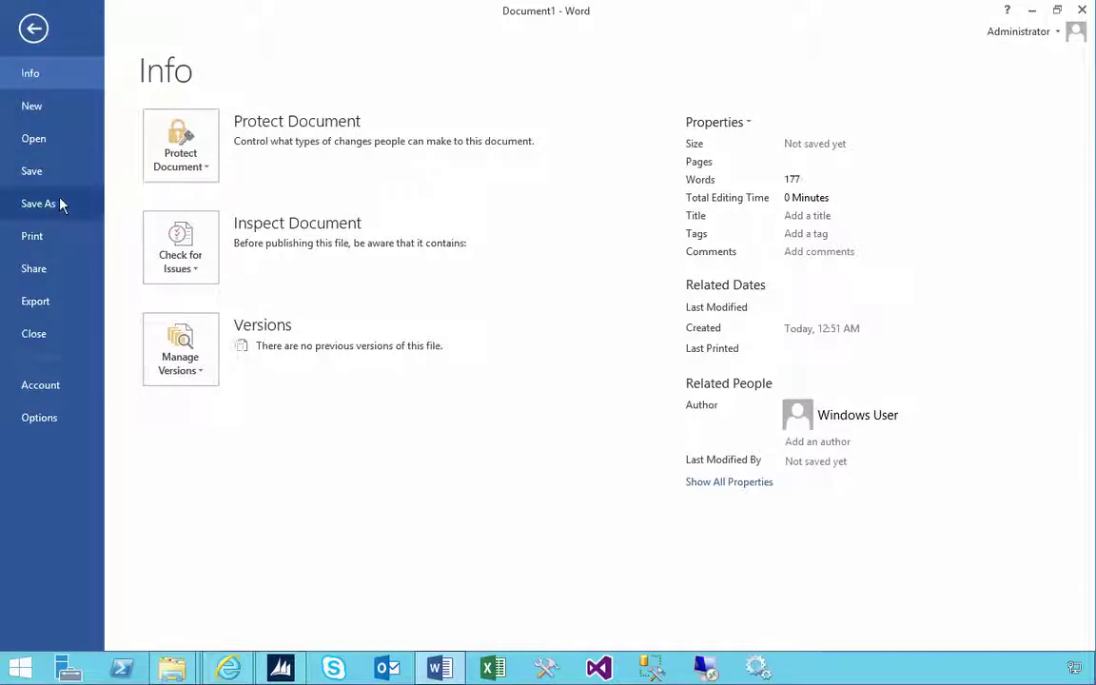
click(53, 204)
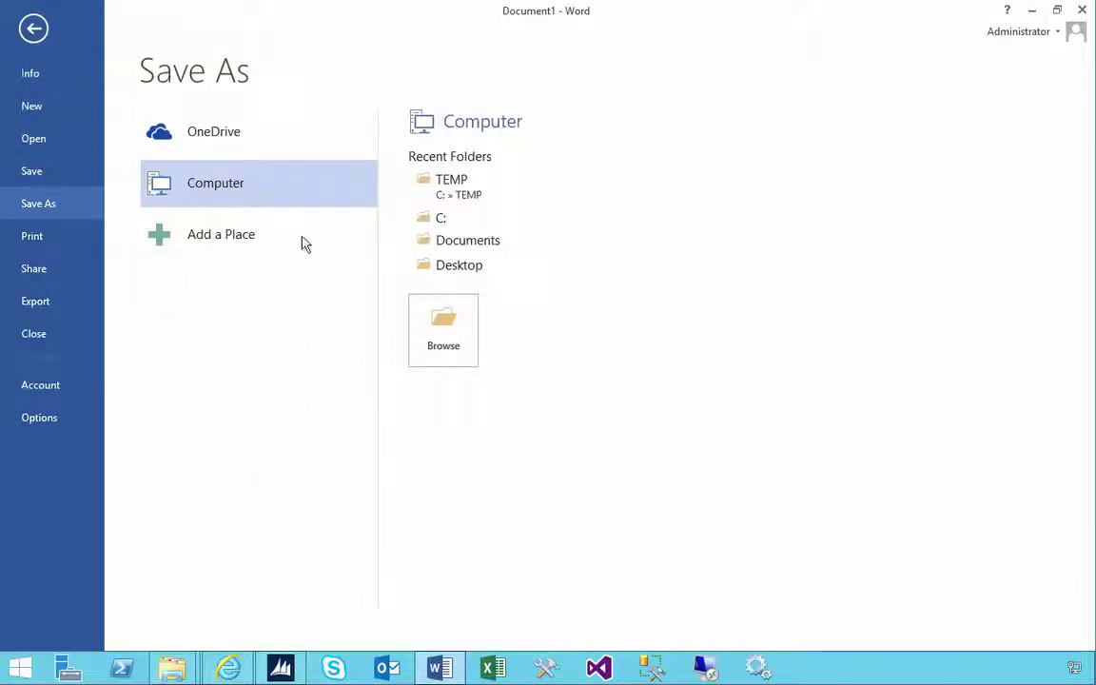
click(445, 330)
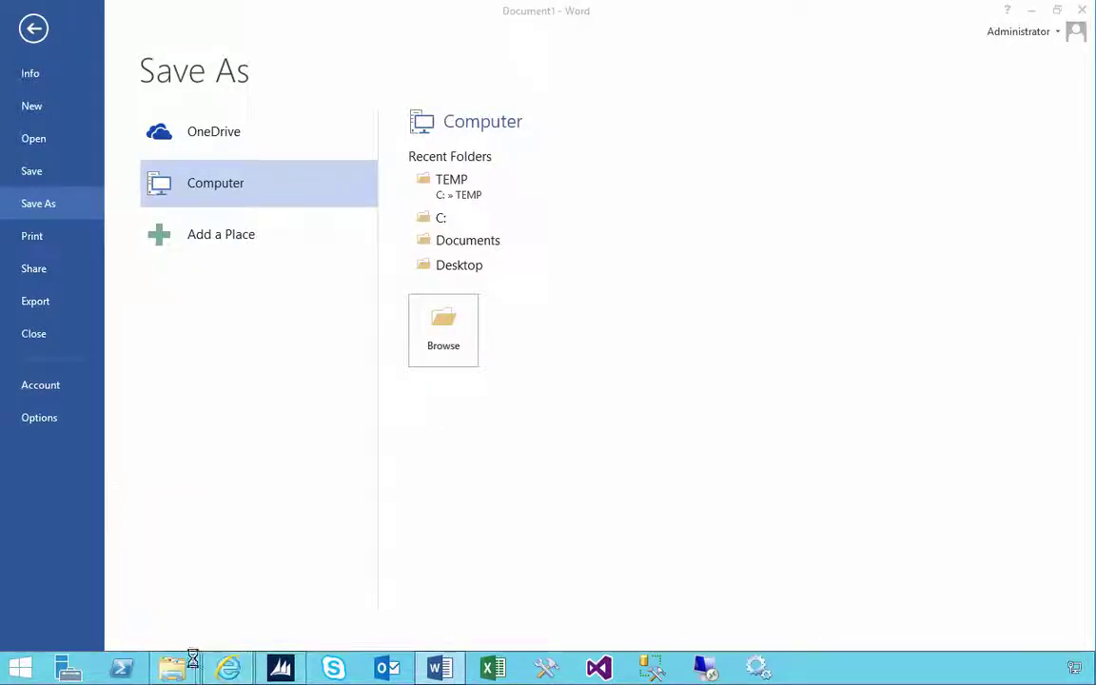
click(229, 667)
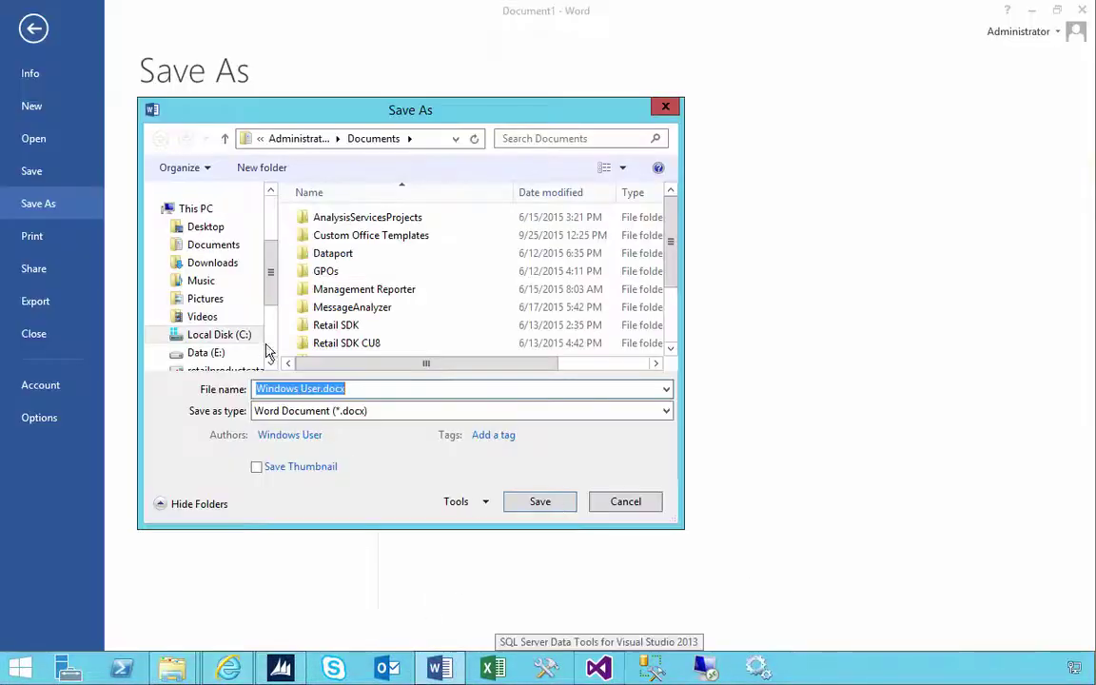
click(229, 336)
click(348, 291)
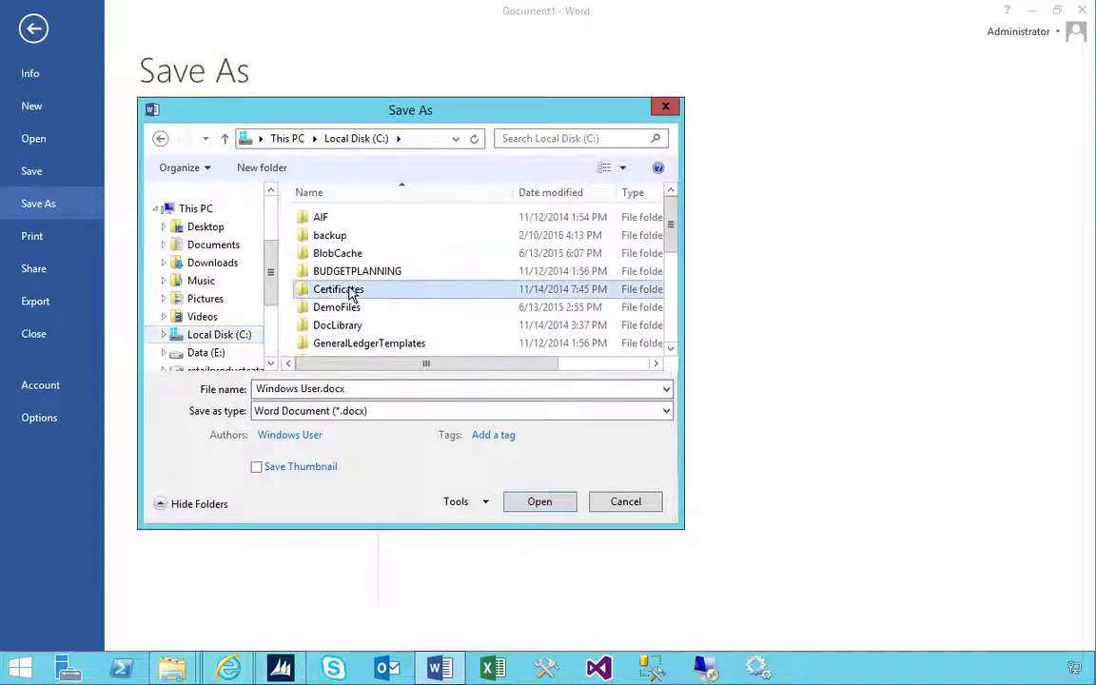
scroll(357, 303, down, 5)
double_click(348, 312)
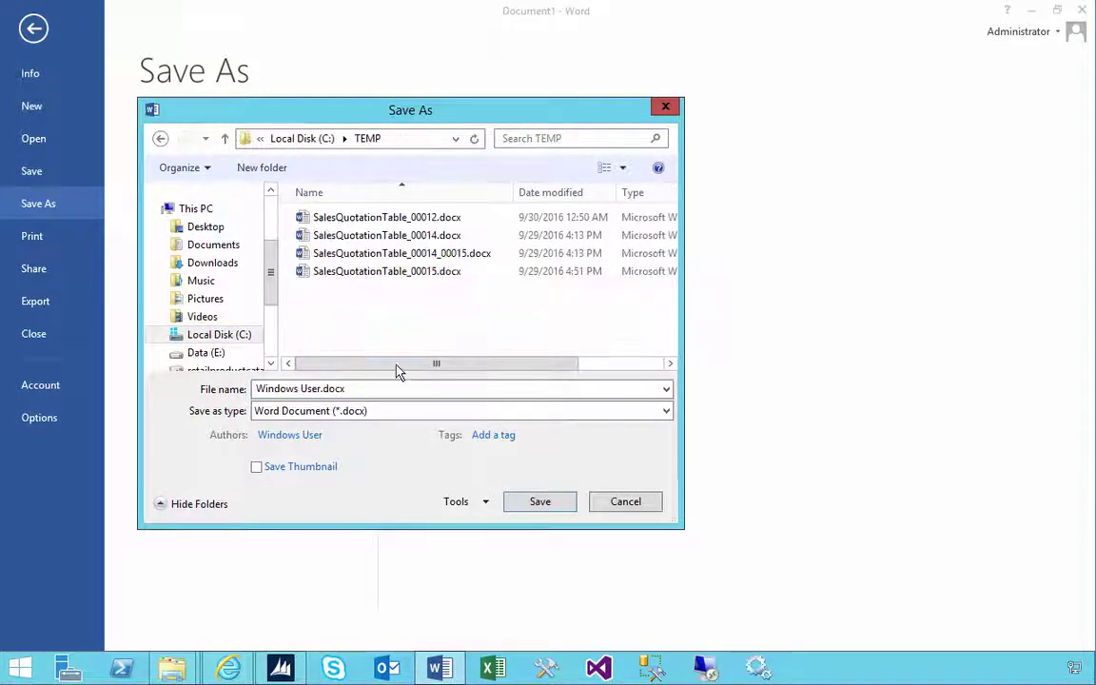
Save the letter under the name QuotTemplate.docx and close Word.
click(374, 388)
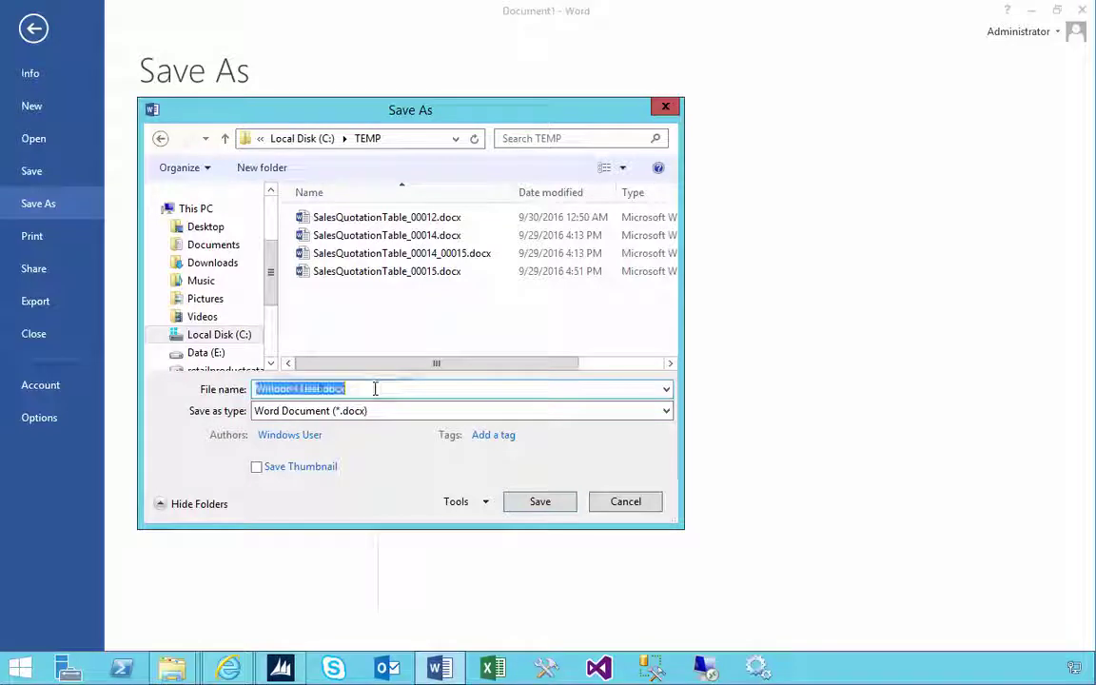
key(Home)
text(Quot)
text(Template)
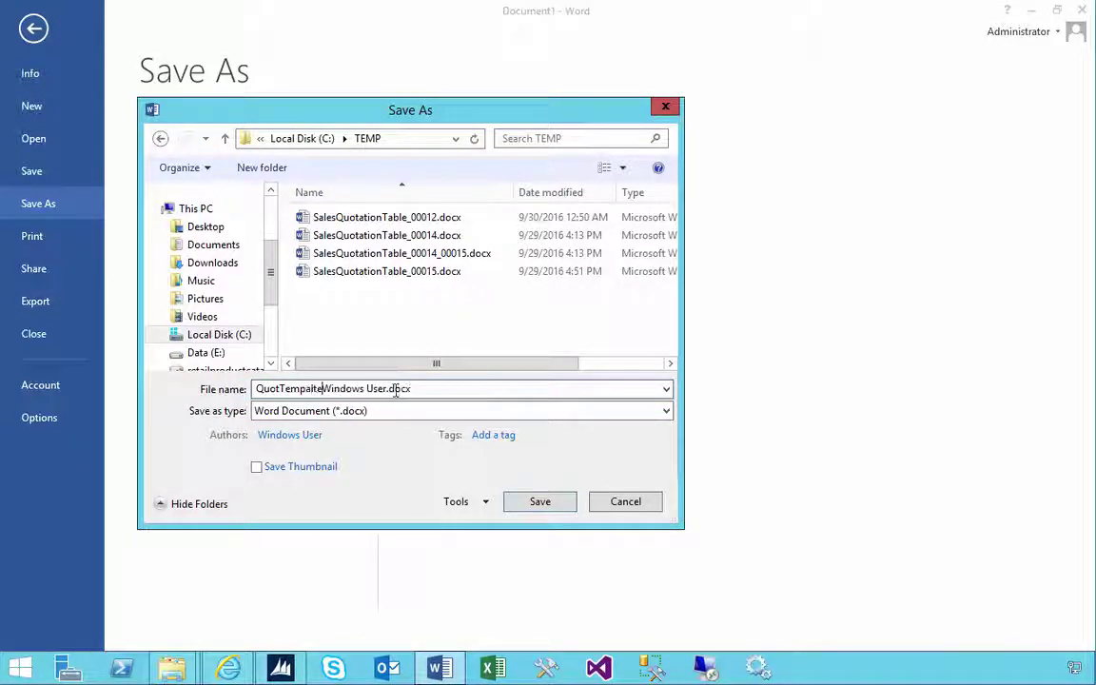
key(Delete)
key(Delete)
key(Delete)
key(Delete)
key(Delete)
key(Delete)
key(Delete)
key(Delete)
key(Delete)
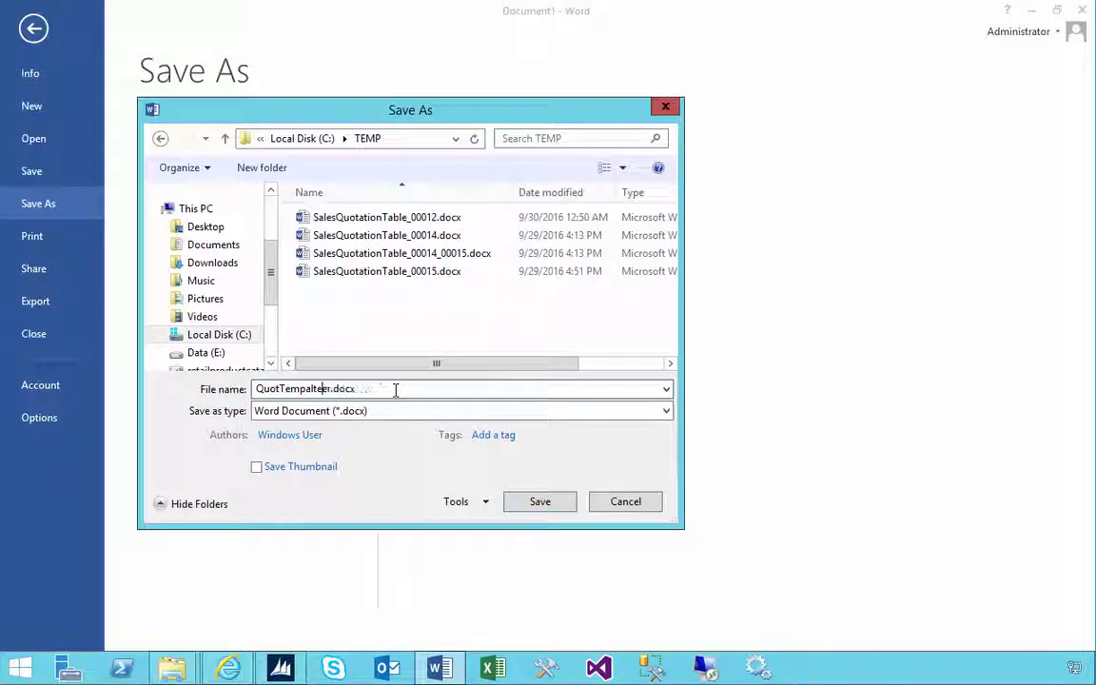
key(Delete)
key(BackSpace)
key(BackSpace)
key(BackSpace)
key(BackSpace)
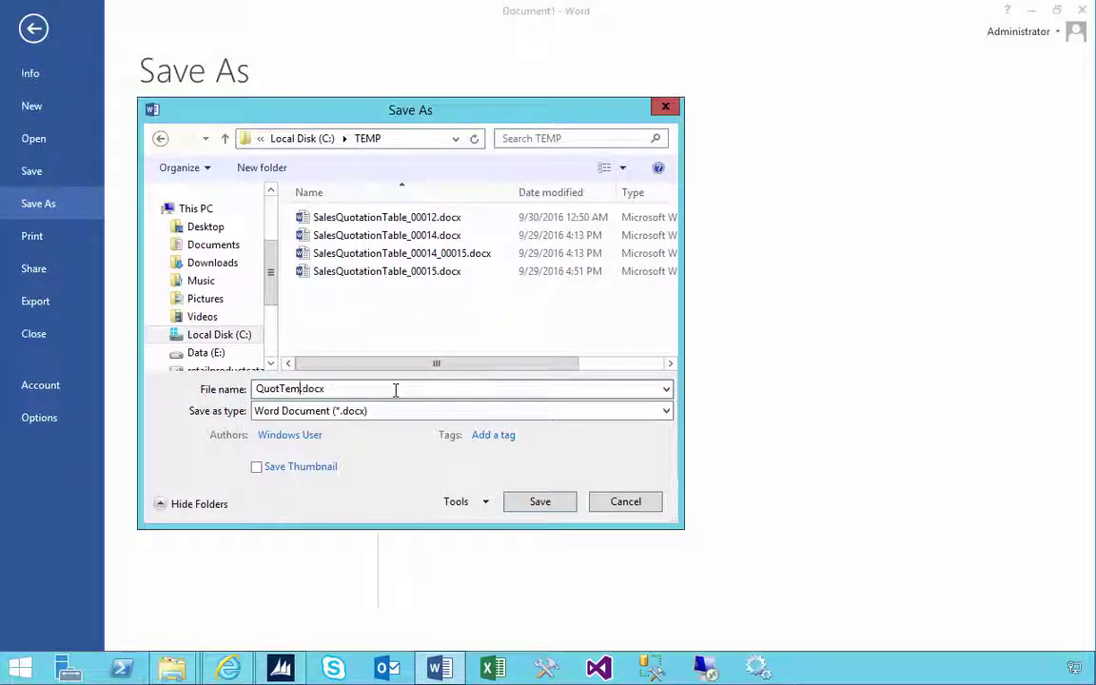
text(late)
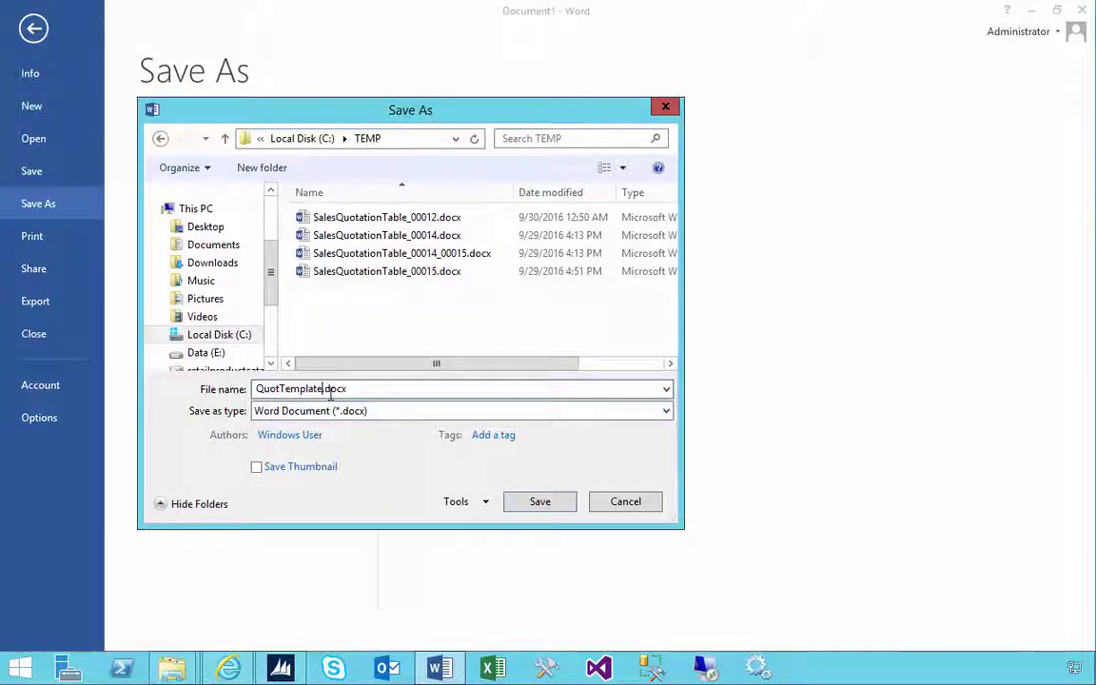
click(538, 504)
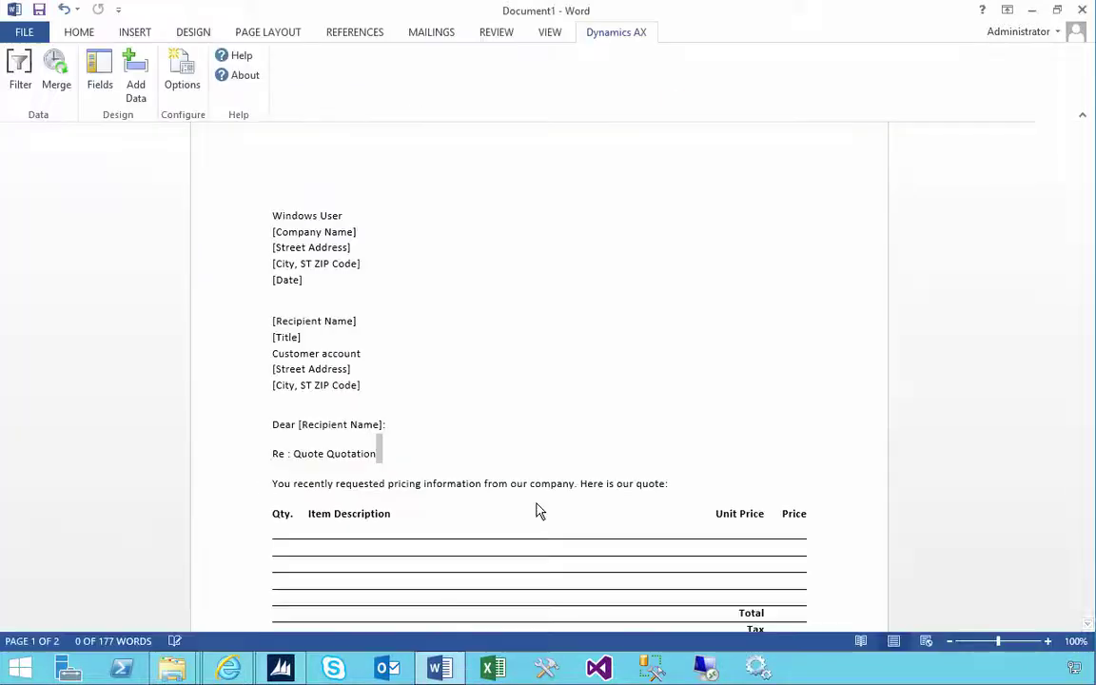
click(1081, 11)
click(558, 370)
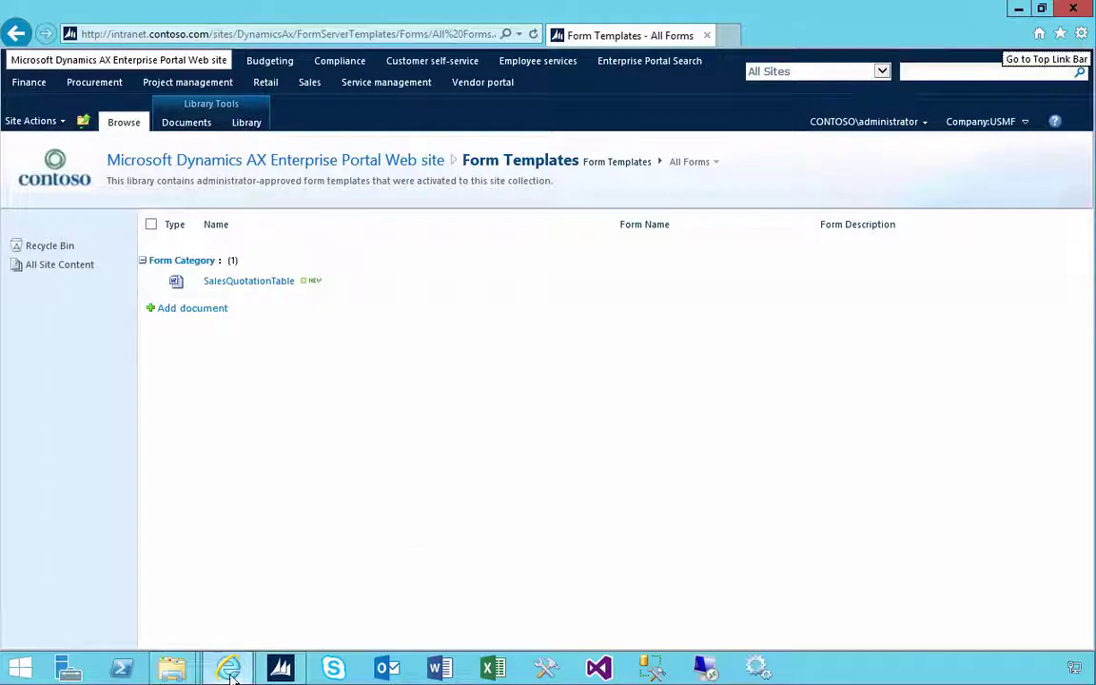
In the browser's Form Templates library, start a document upload and browse to the C:\TEMP folder.
click(211, 309)
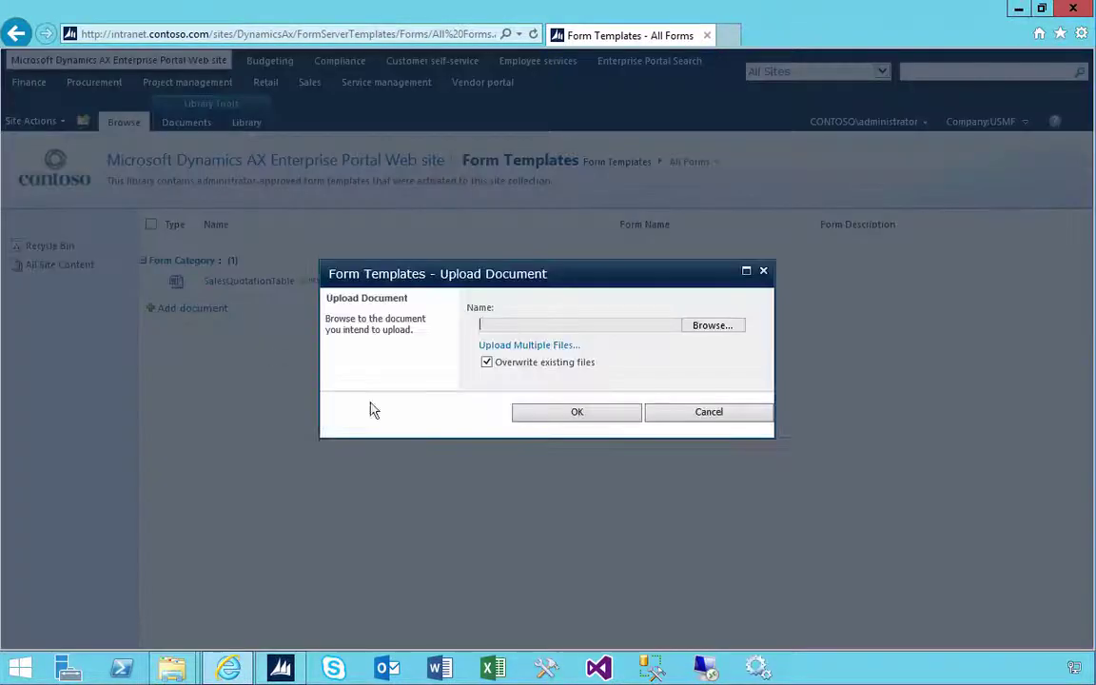
click(731, 327)
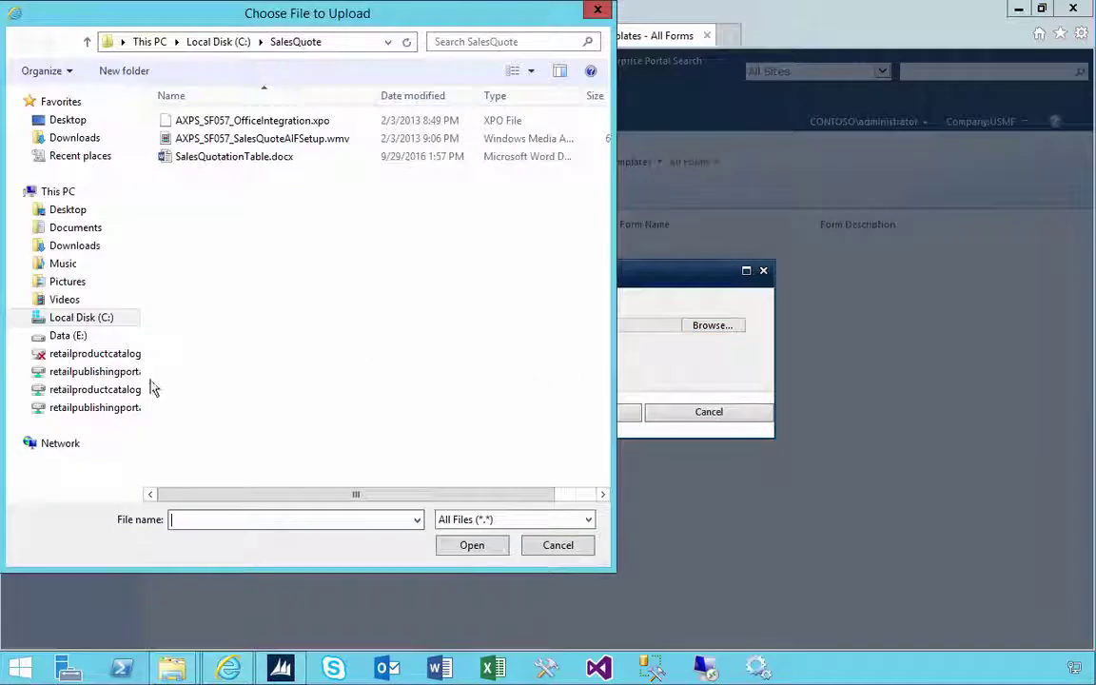
click(76, 321)
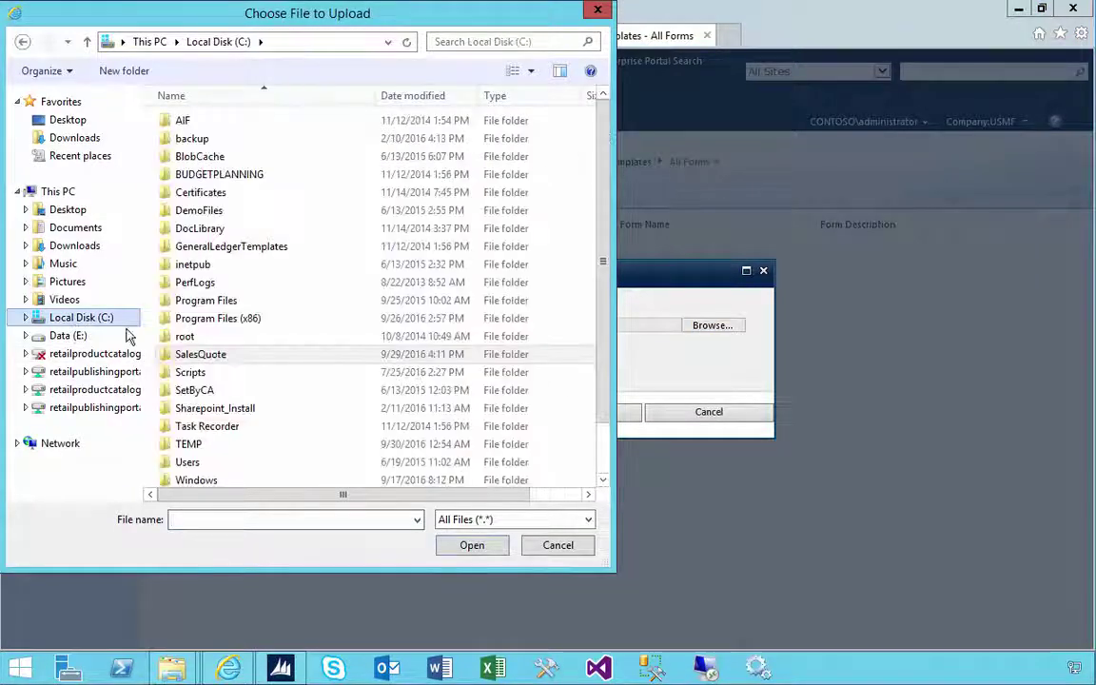
click(206, 426)
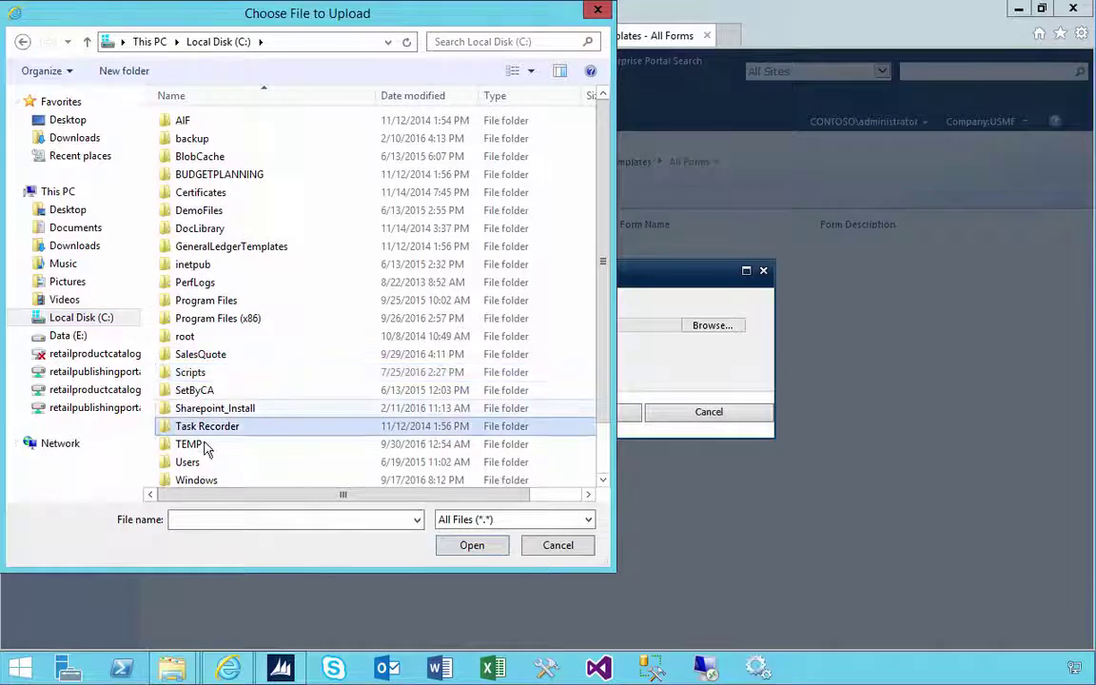
double_click(195, 444)
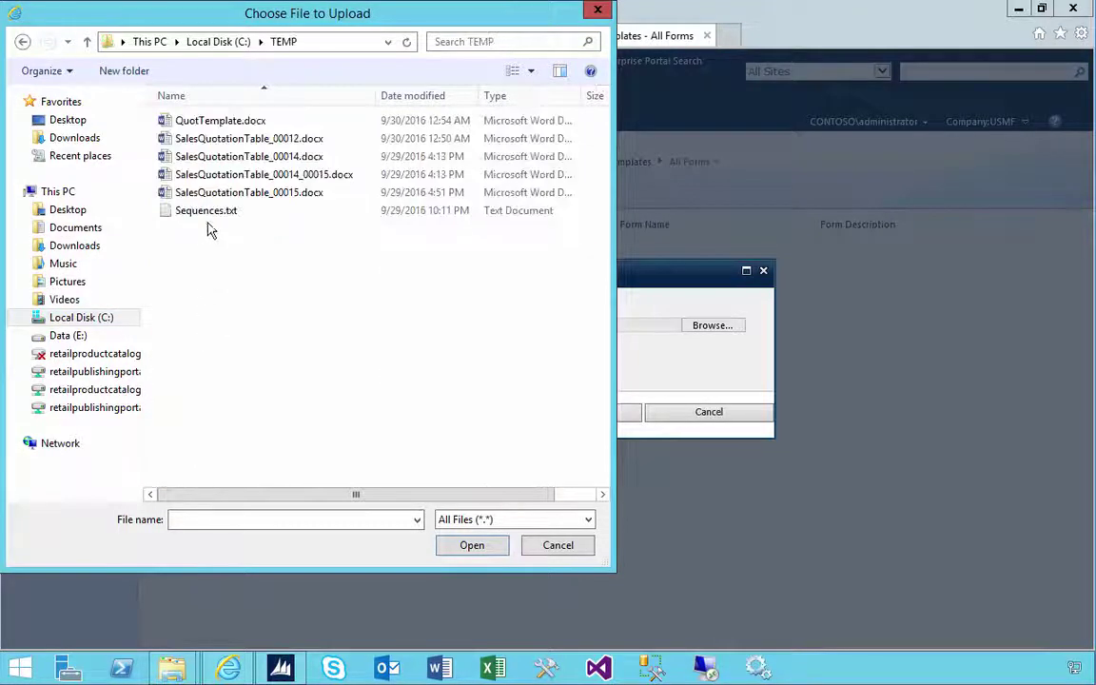
Rename QuotTemplate.docx to QuoteTemplate.docx in the file chooser.
click(210, 122)
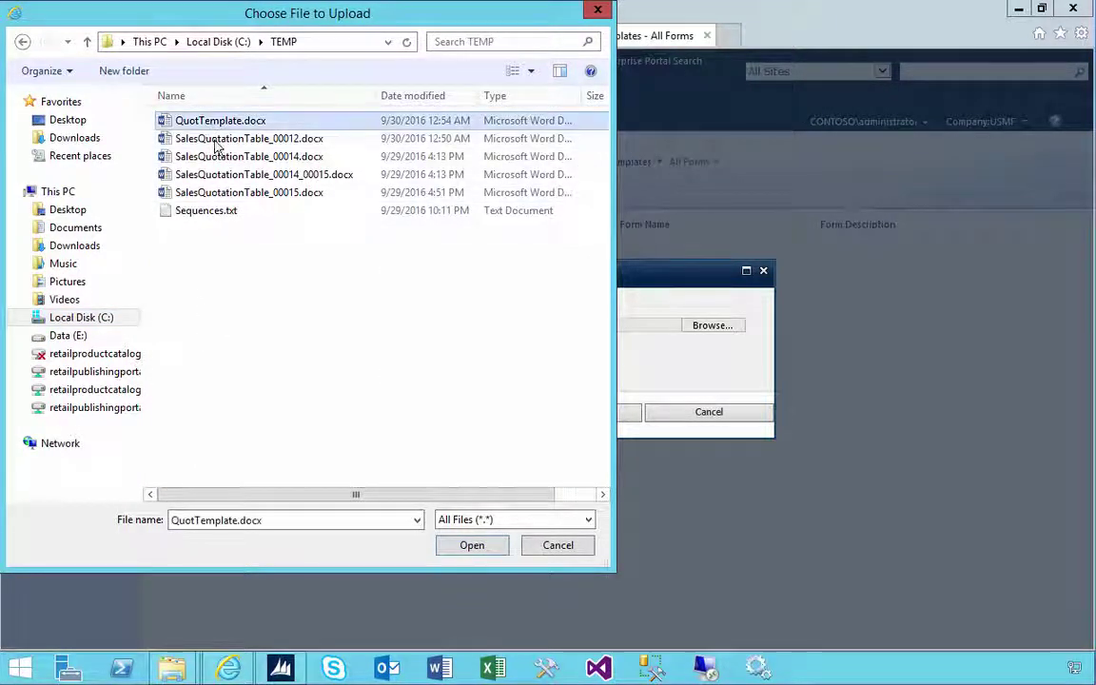
key(F2)
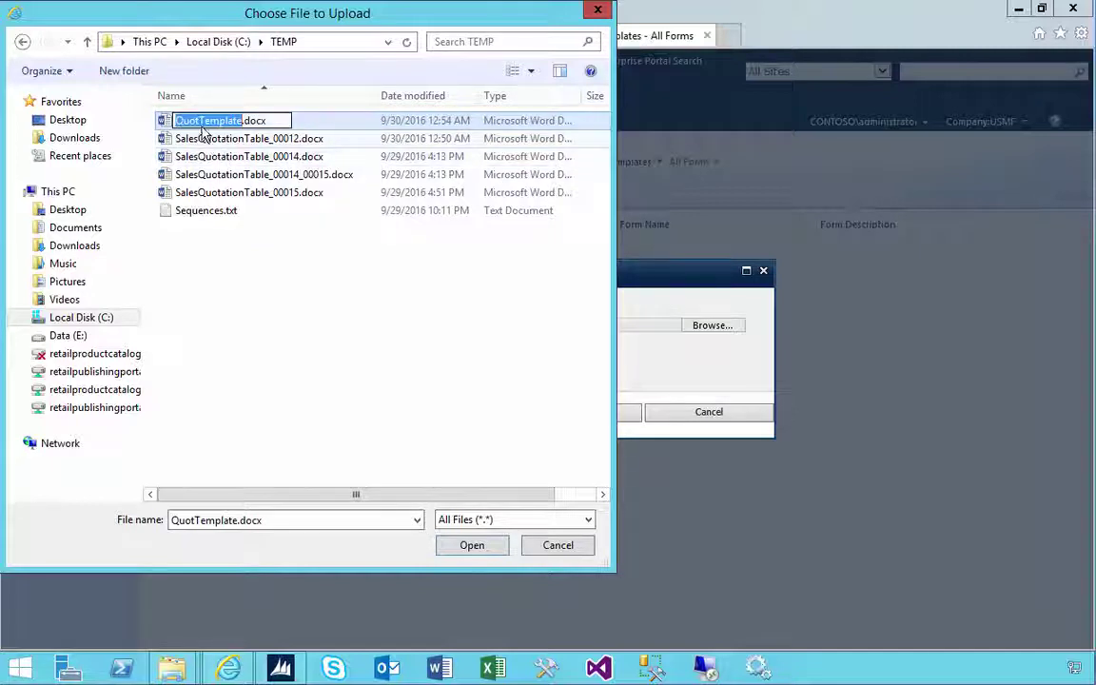
click(199, 121)
text(e)
click(211, 139)
click(219, 123)
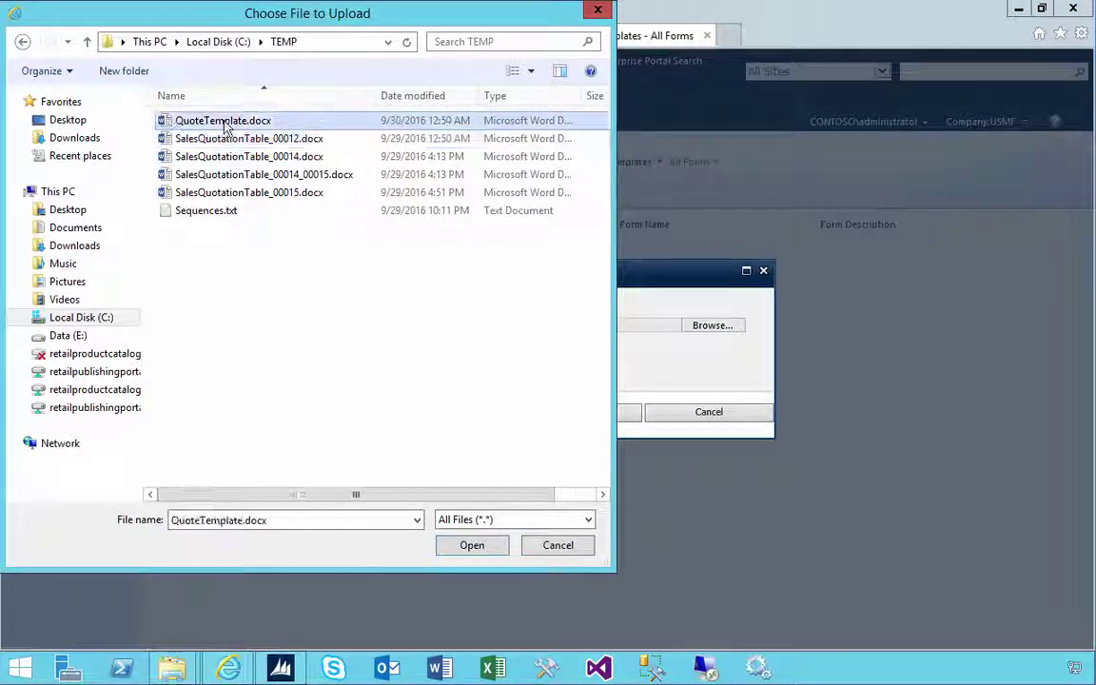
Upload QuoteTemplate.docx to the Form Templates library and save its document properties.
double_click(227, 126)
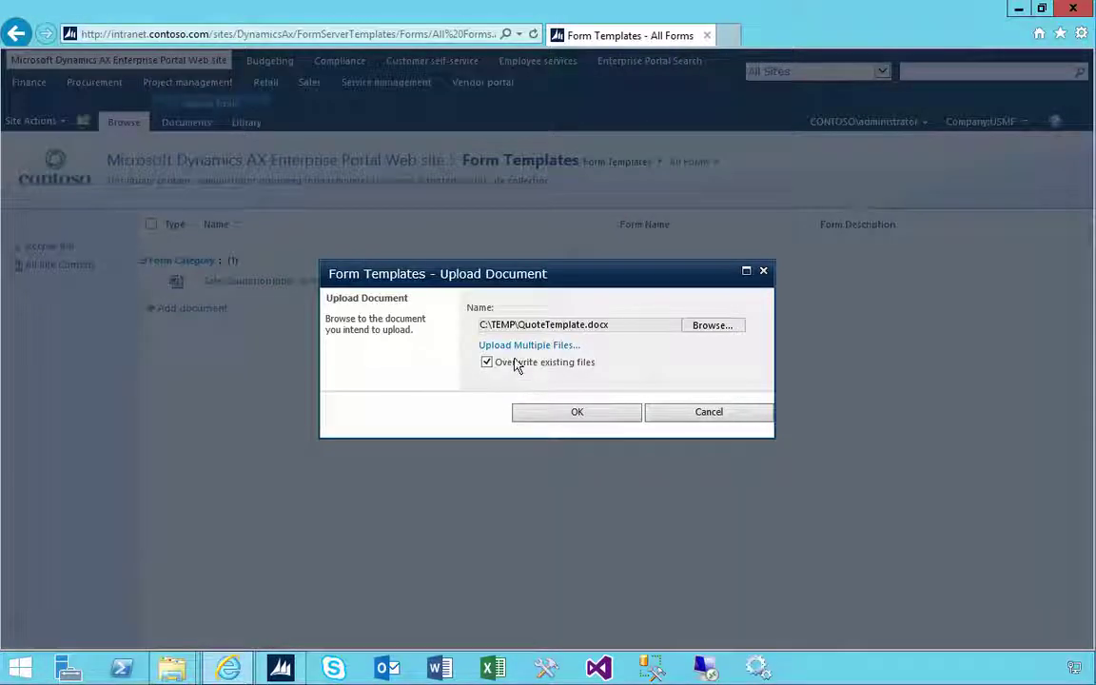
click(561, 411)
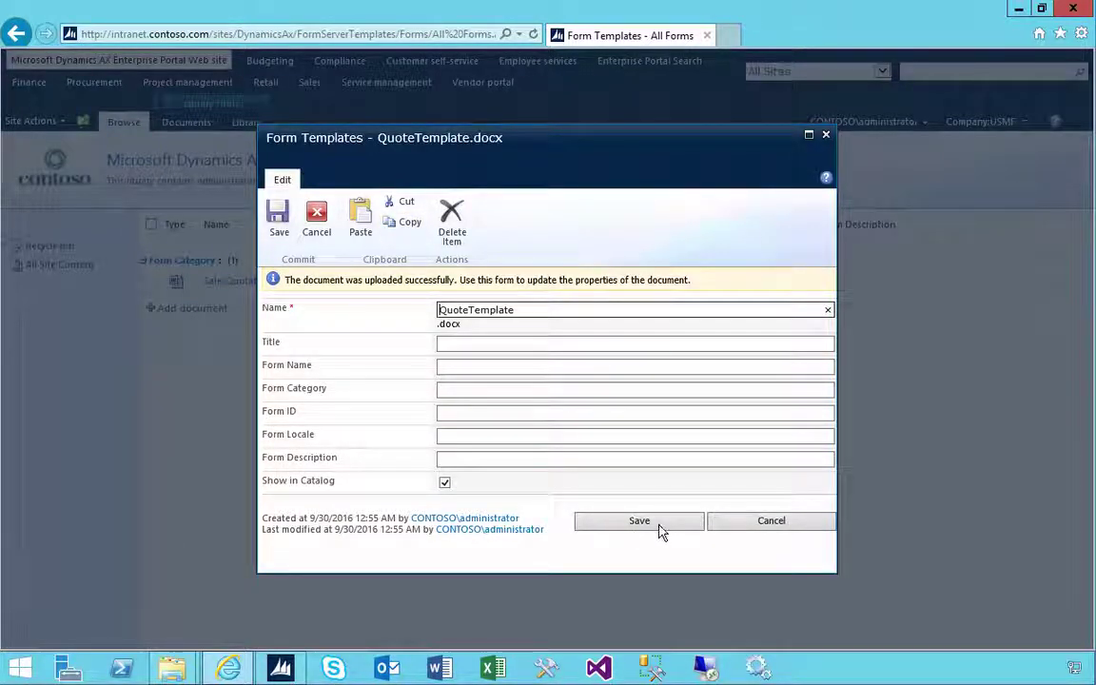
click(639, 521)
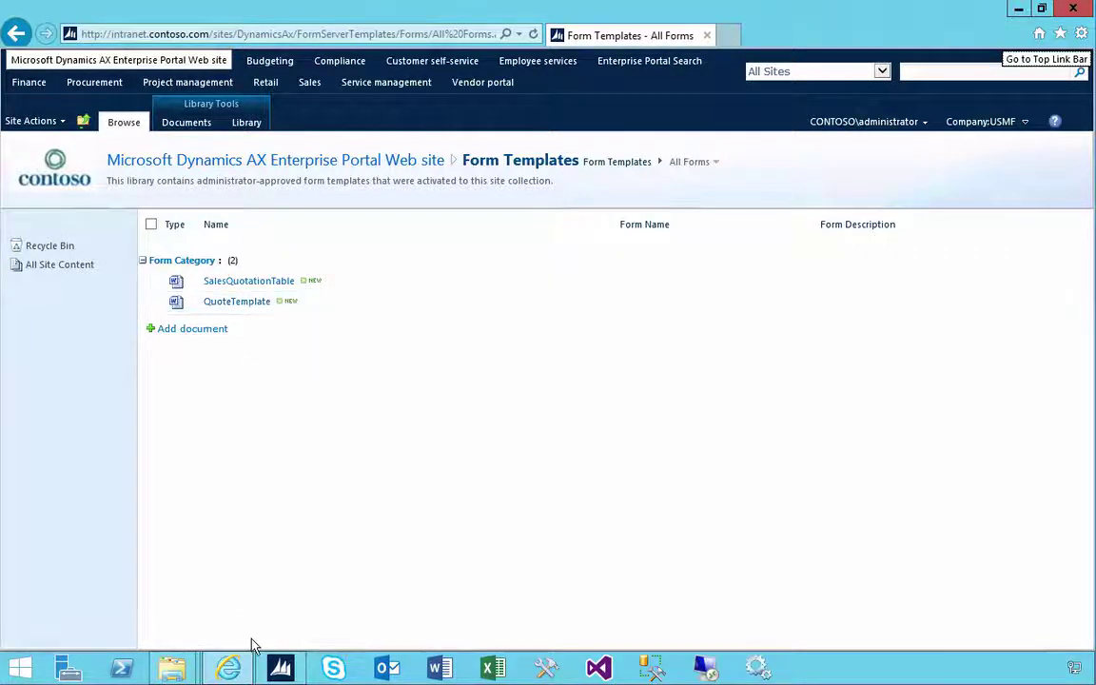
Switch to Dynamics AX, open the Document types setup and select the OfficeTmpl type.
click(281, 670)
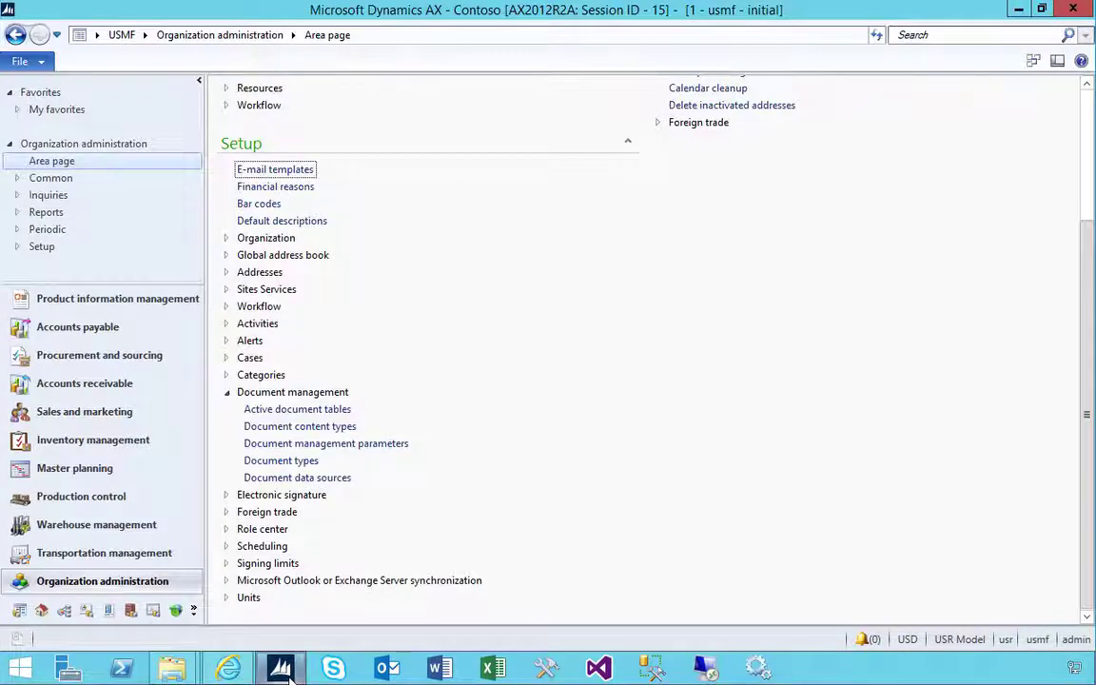
click(281, 462)
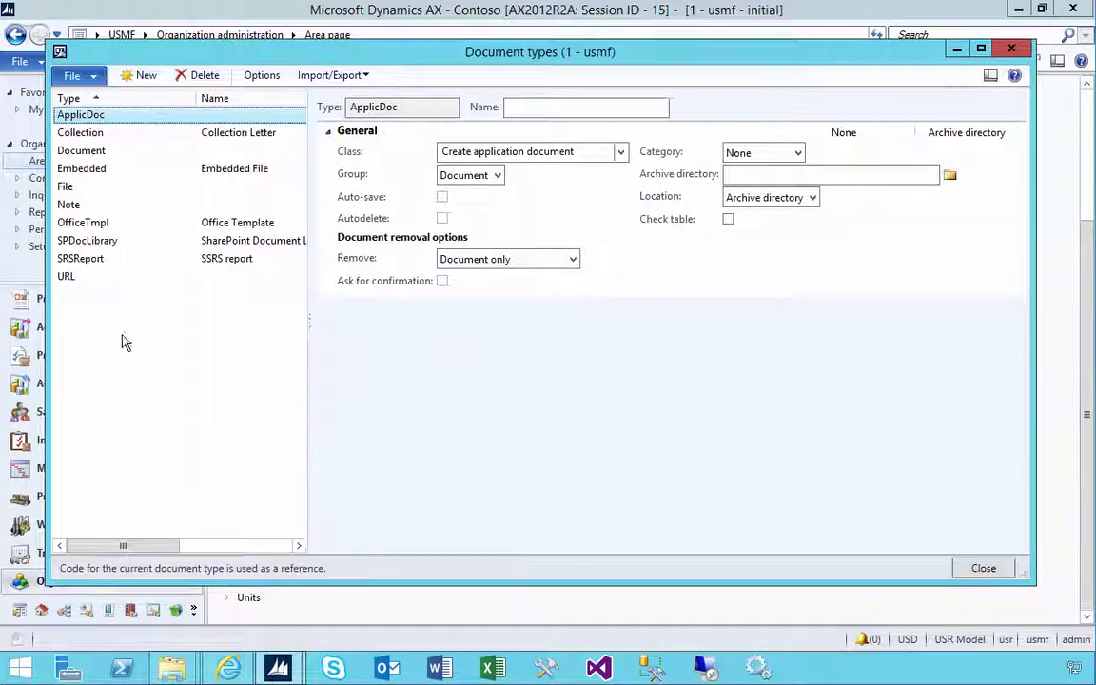
click(75, 225)
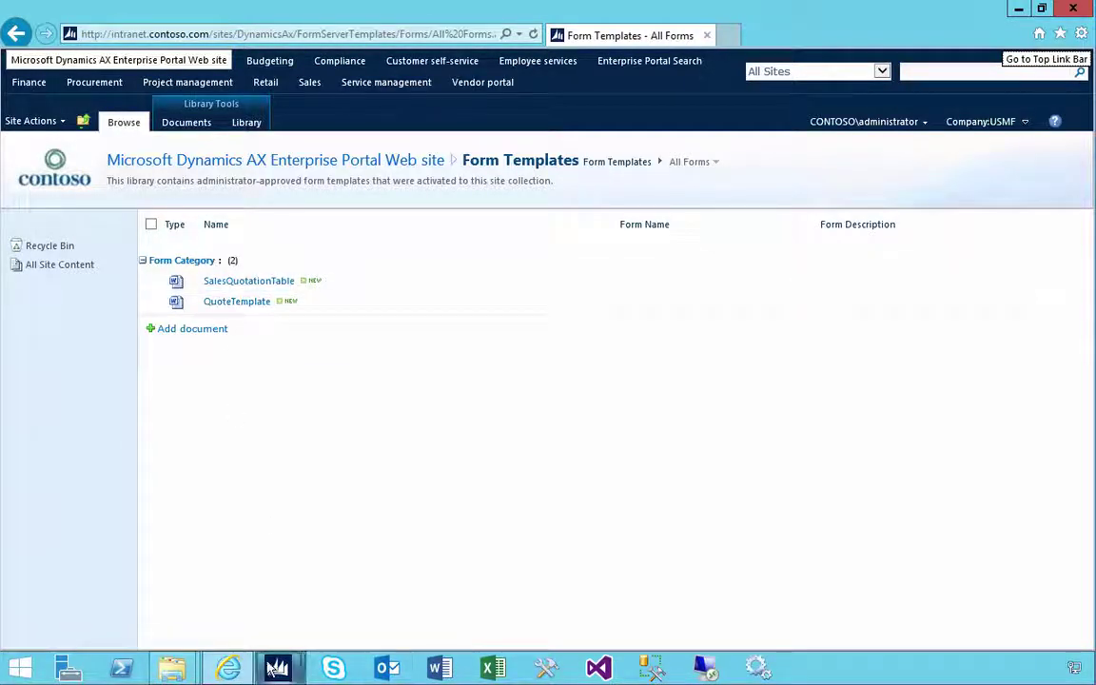
Return to the Document types form, synchronize the OfficeTmpl document templates with the Form Templates library and dismiss the message.
mouse_move(278, 669)
click(390, 578)
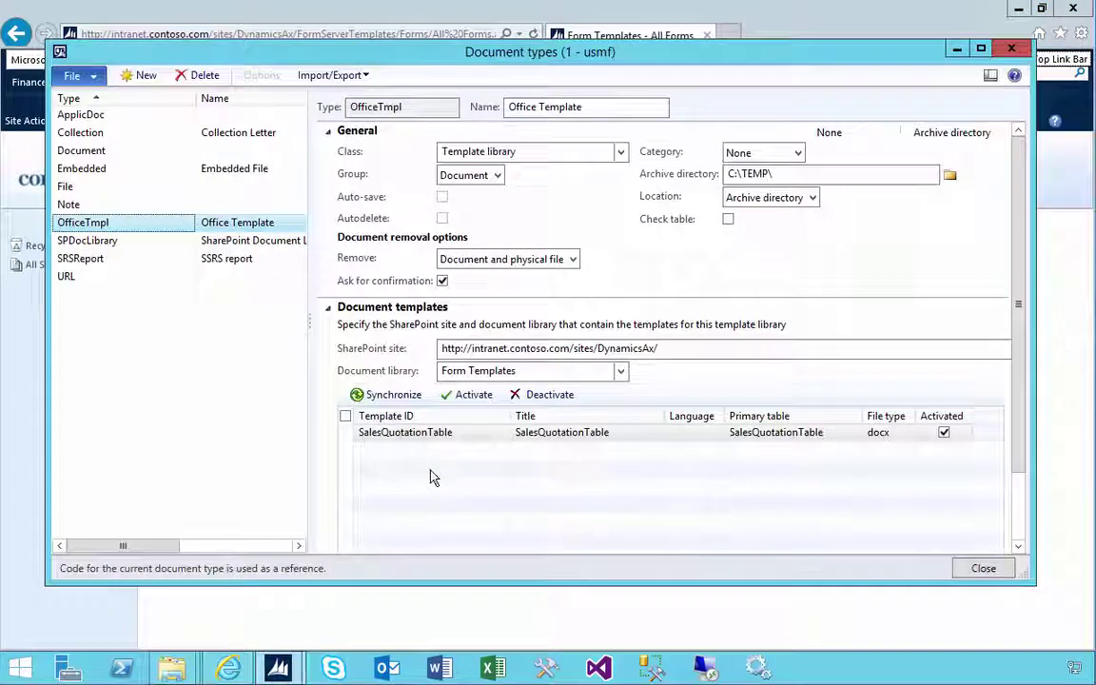
click(390, 394)
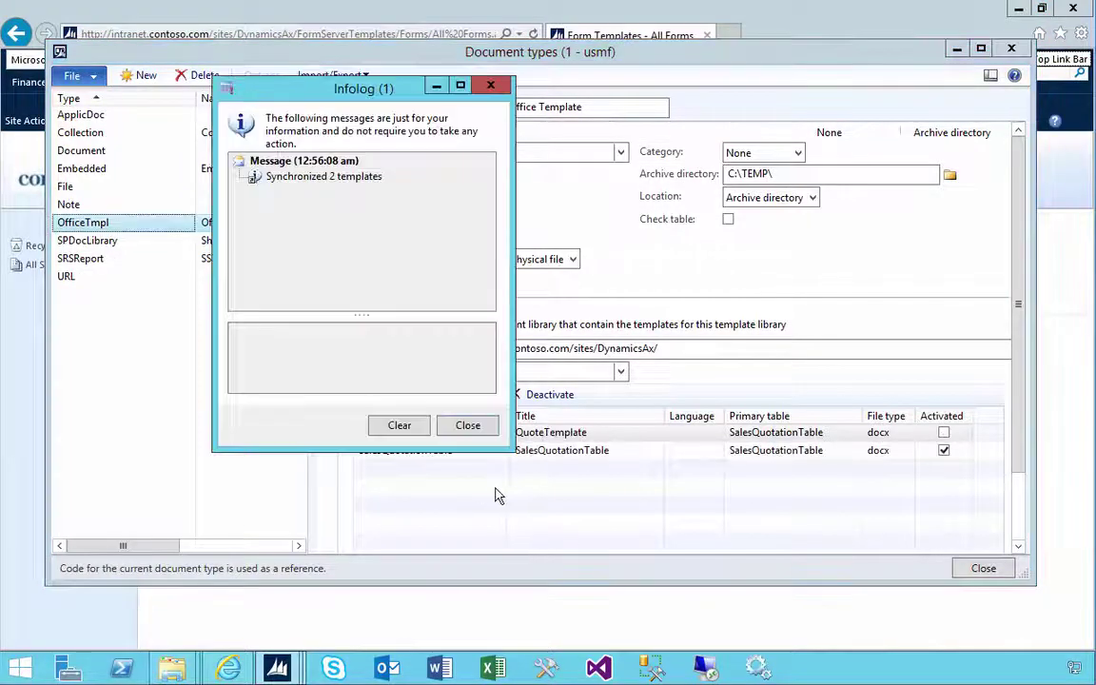
click(467, 425)
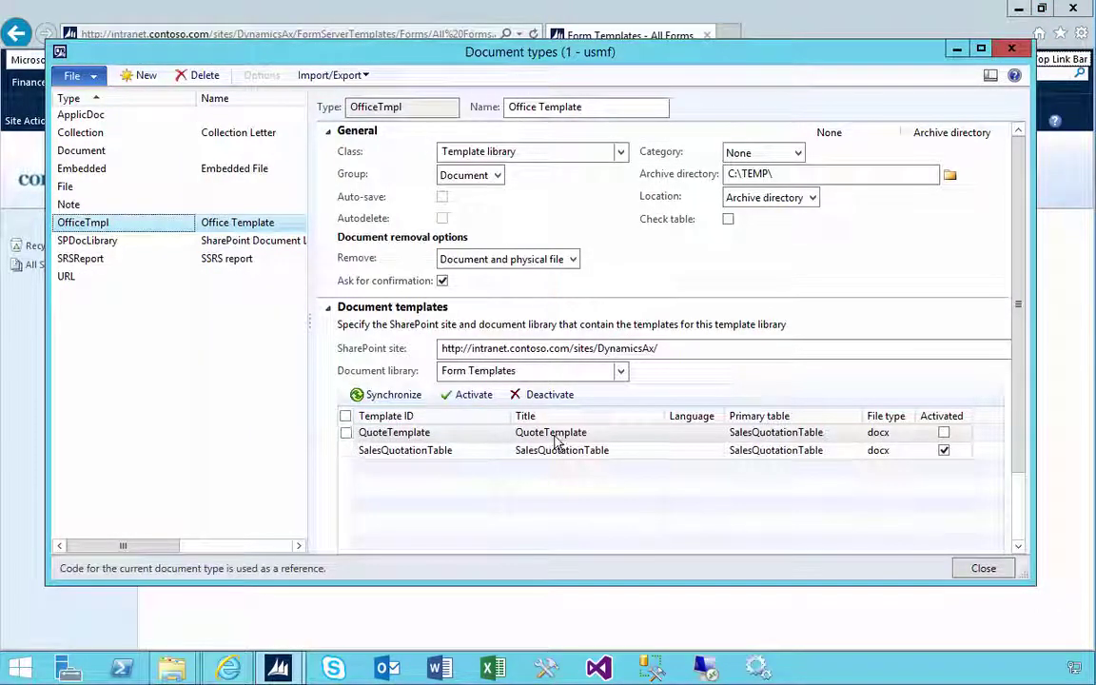
Activate the QuoteTemplate document template for the OfficeTmpl type and close the Document types form.
click(419, 434)
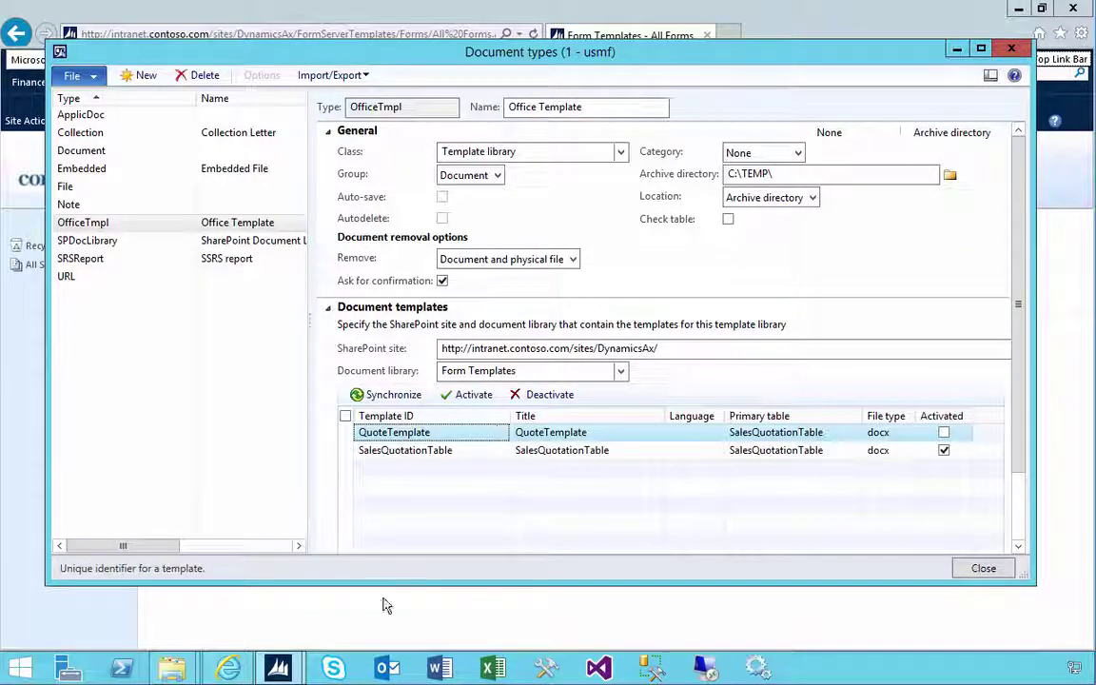
mouse_move(278, 667)
click(211, 599)
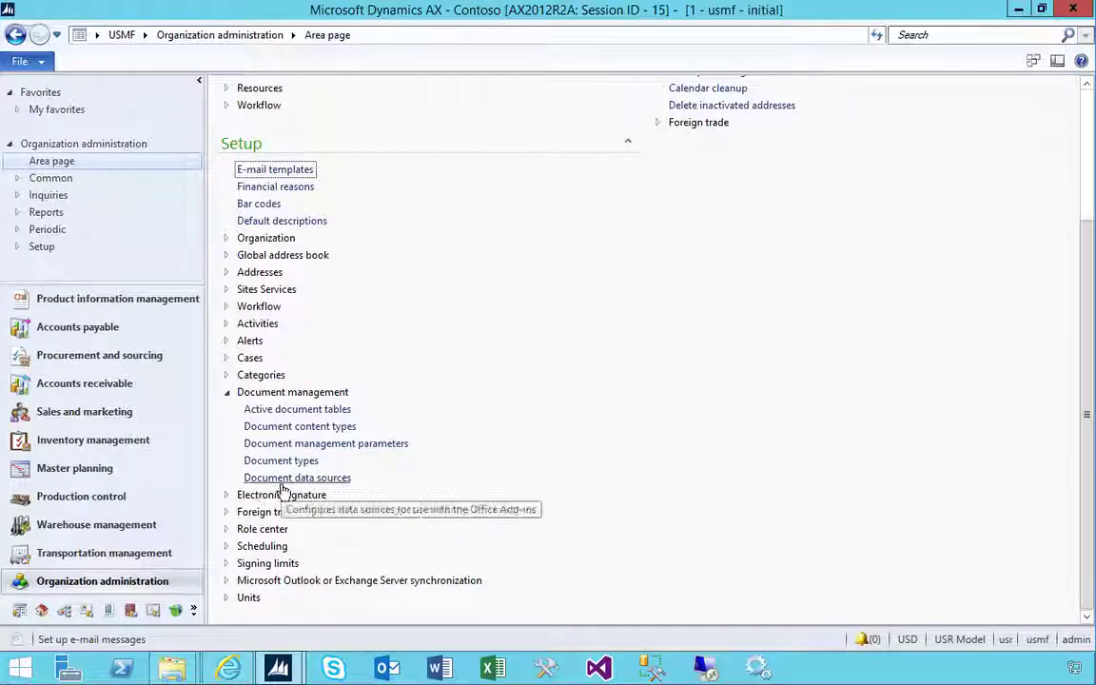
mouse_move(278, 668)
click(394, 614)
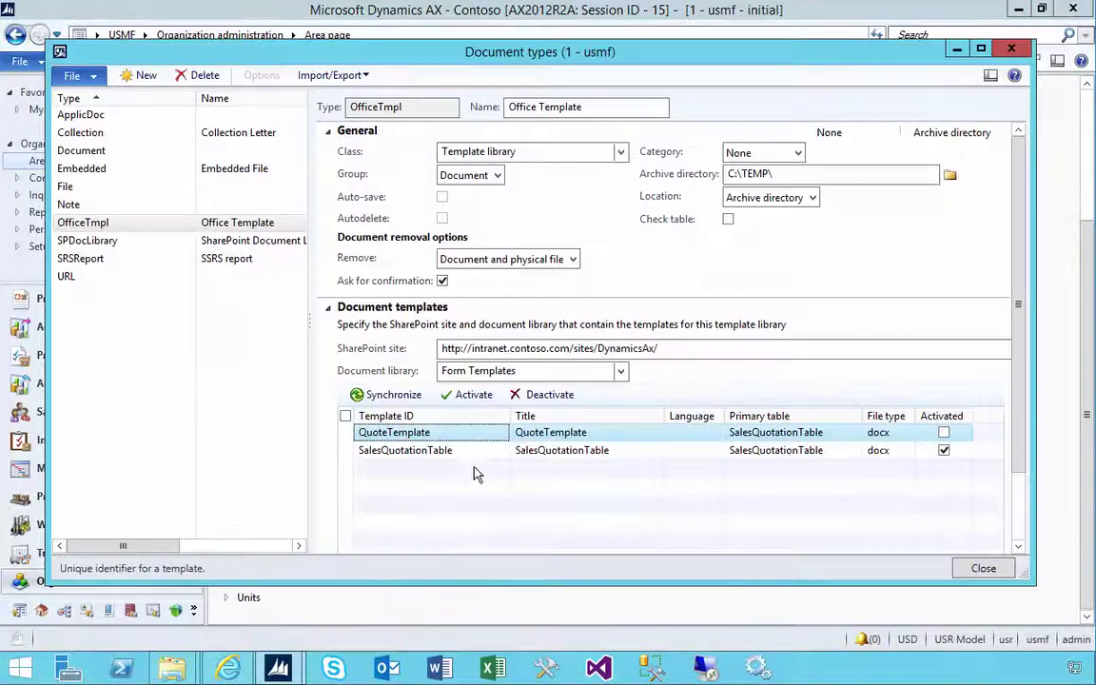
click(943, 432)
click(816, 449)
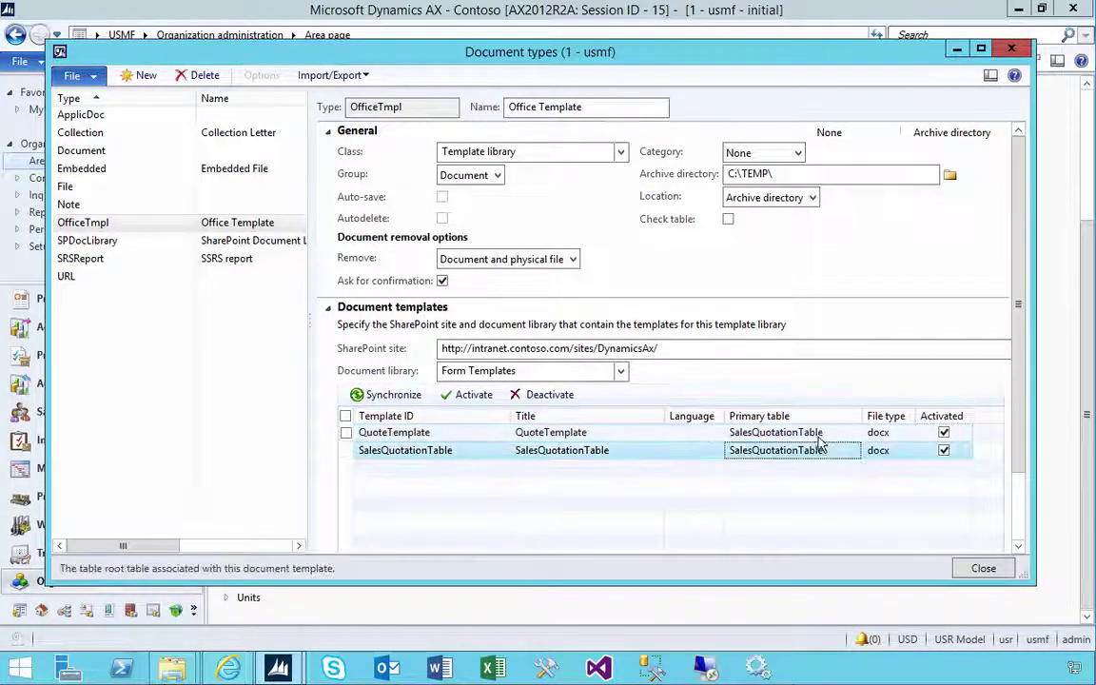
click(819, 436)
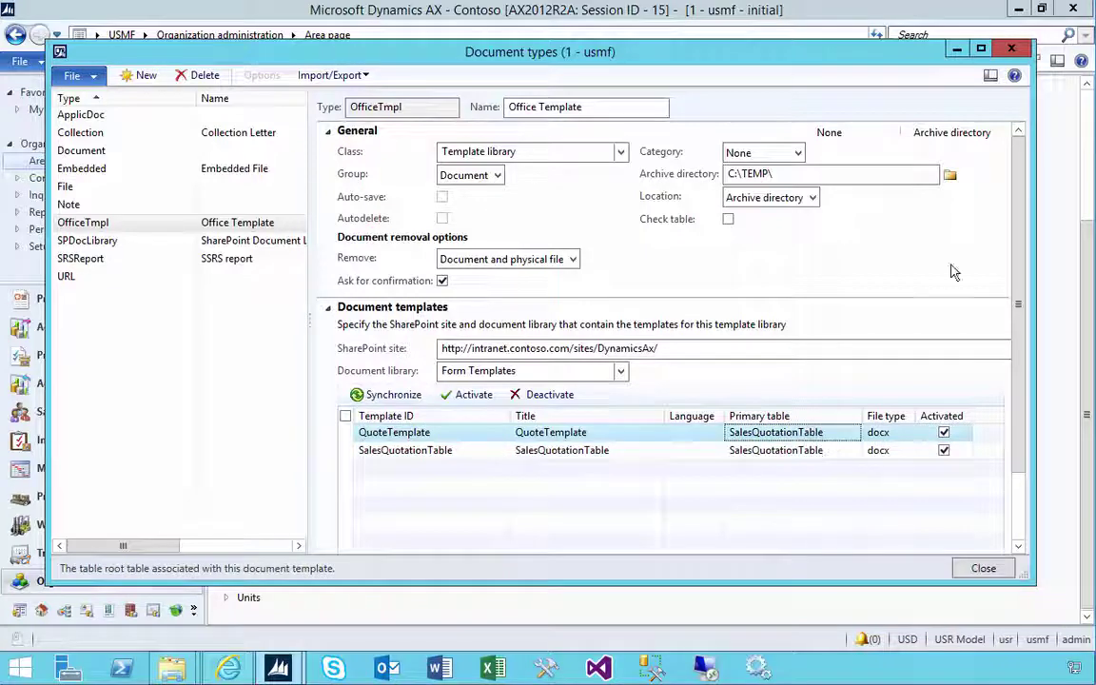
click(1010, 49)
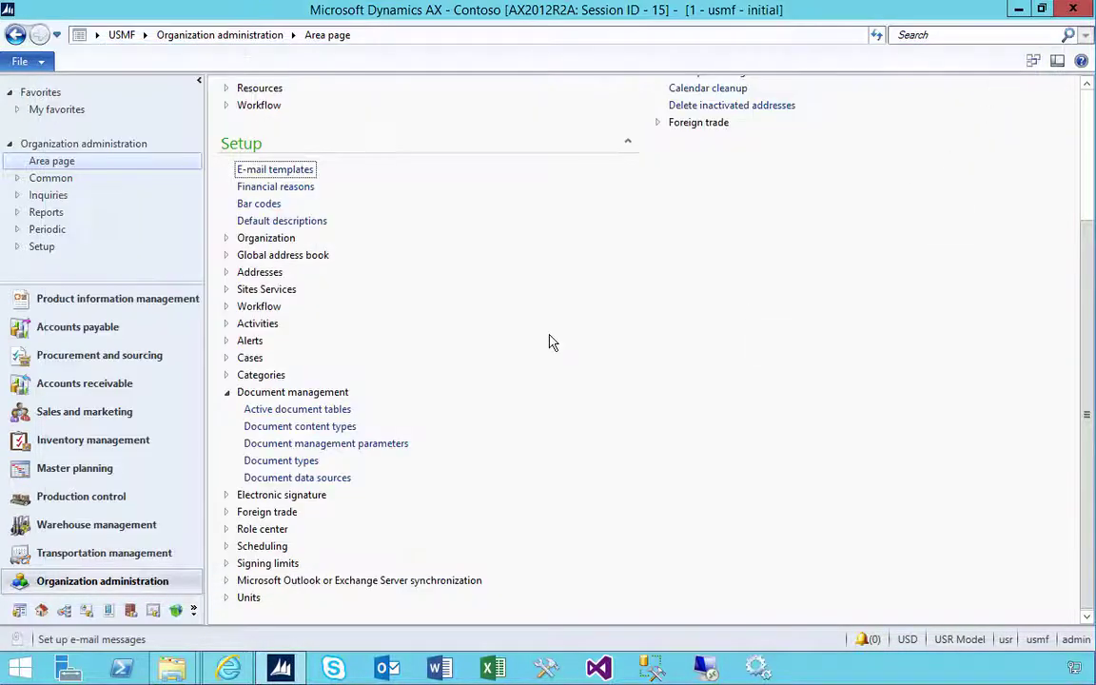
Open the All quotations list in Sales and marketing and generate a document from QuoteTemplate for the Hummingbird Shopping Center quotation.
click(131, 385)
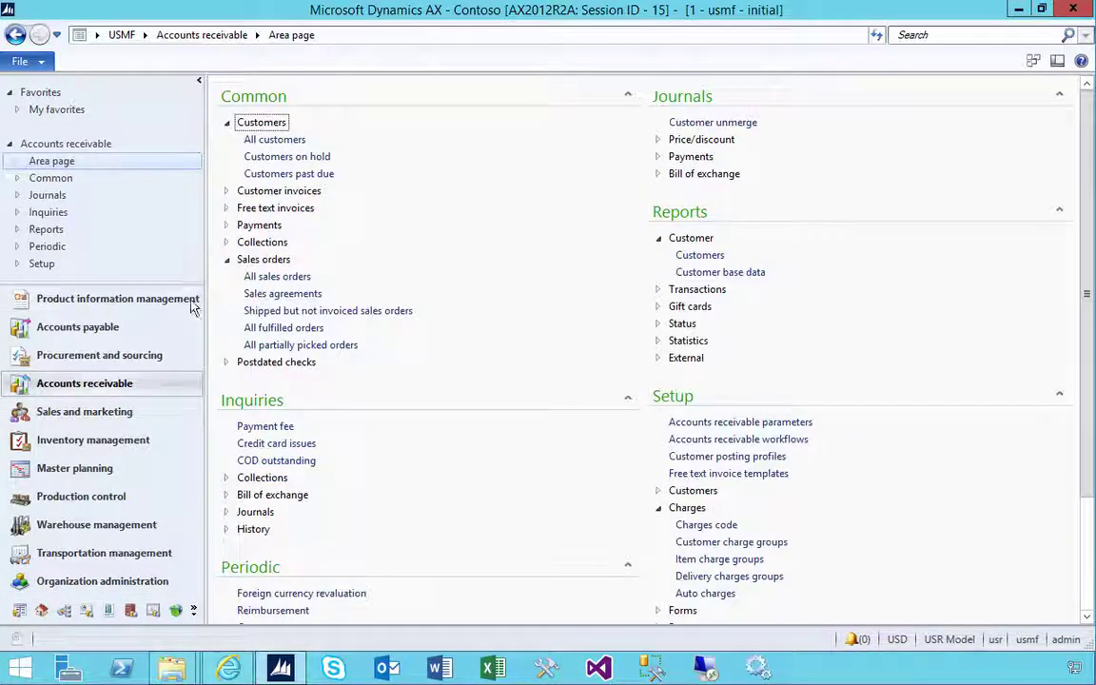
click(131, 417)
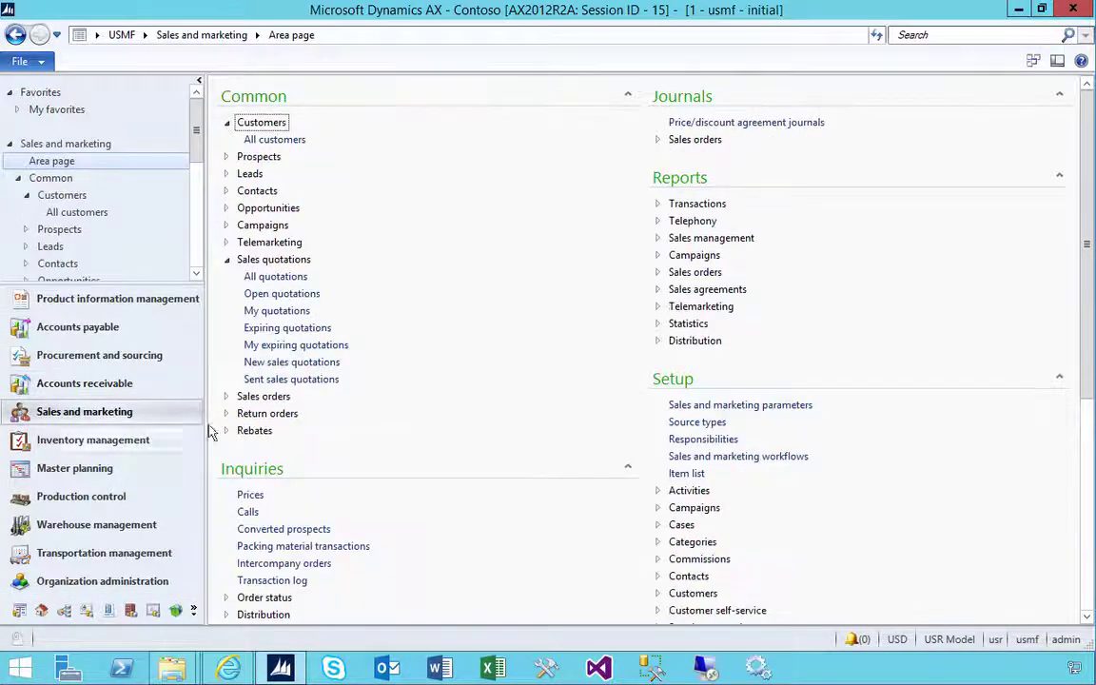
click(275, 277)
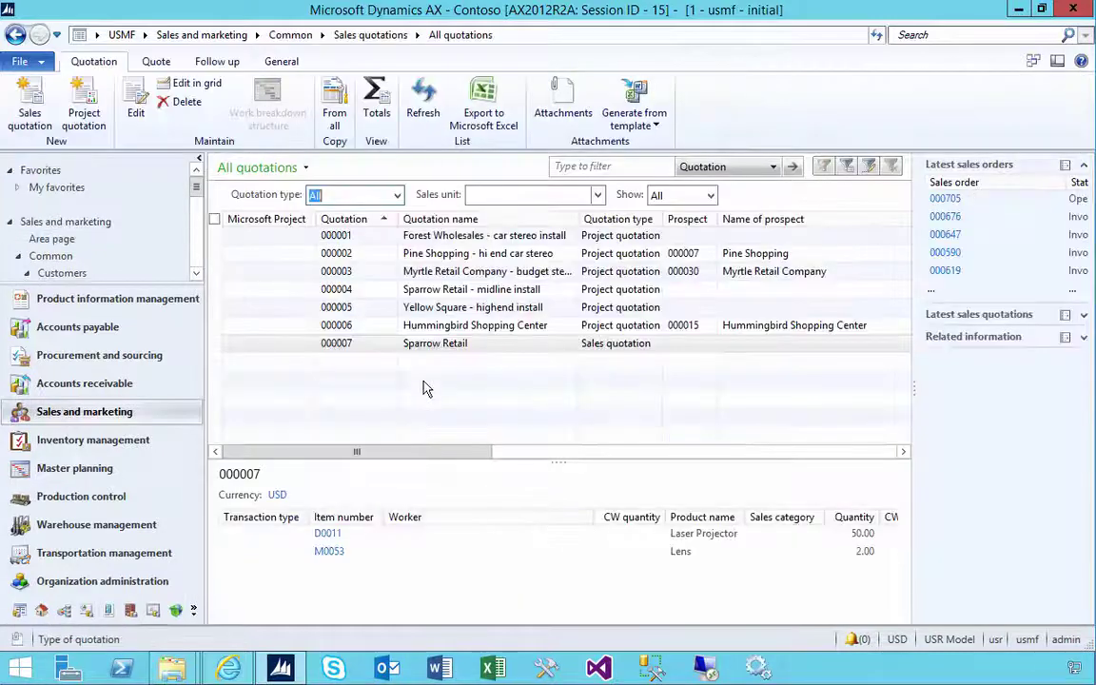
click(435, 328)
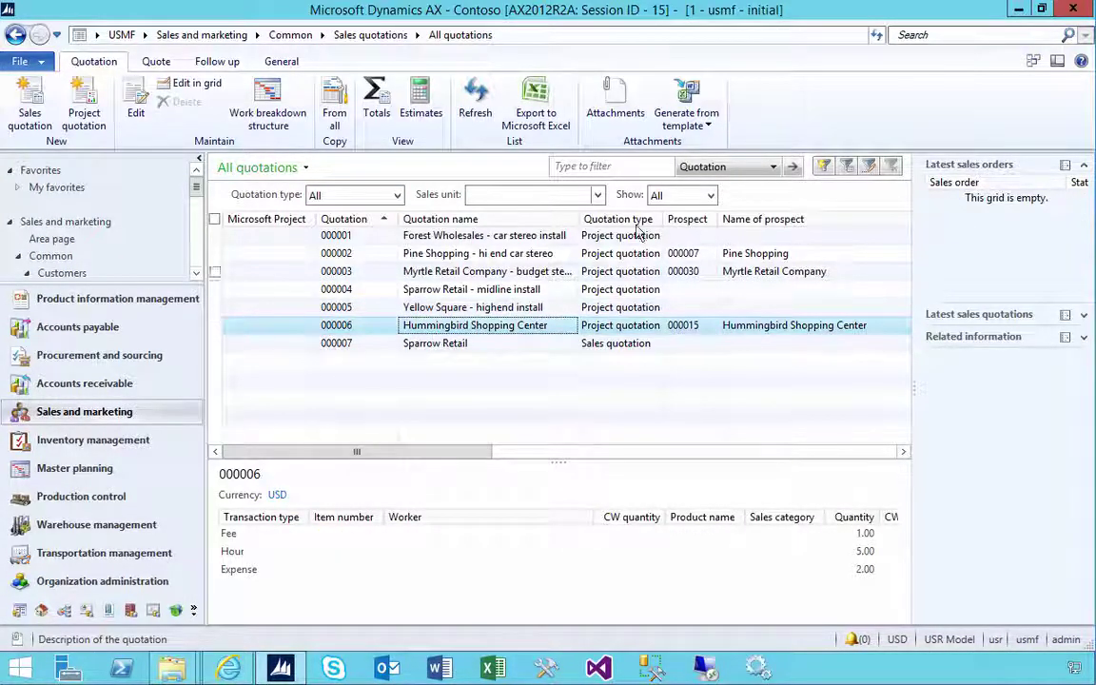
click(706, 120)
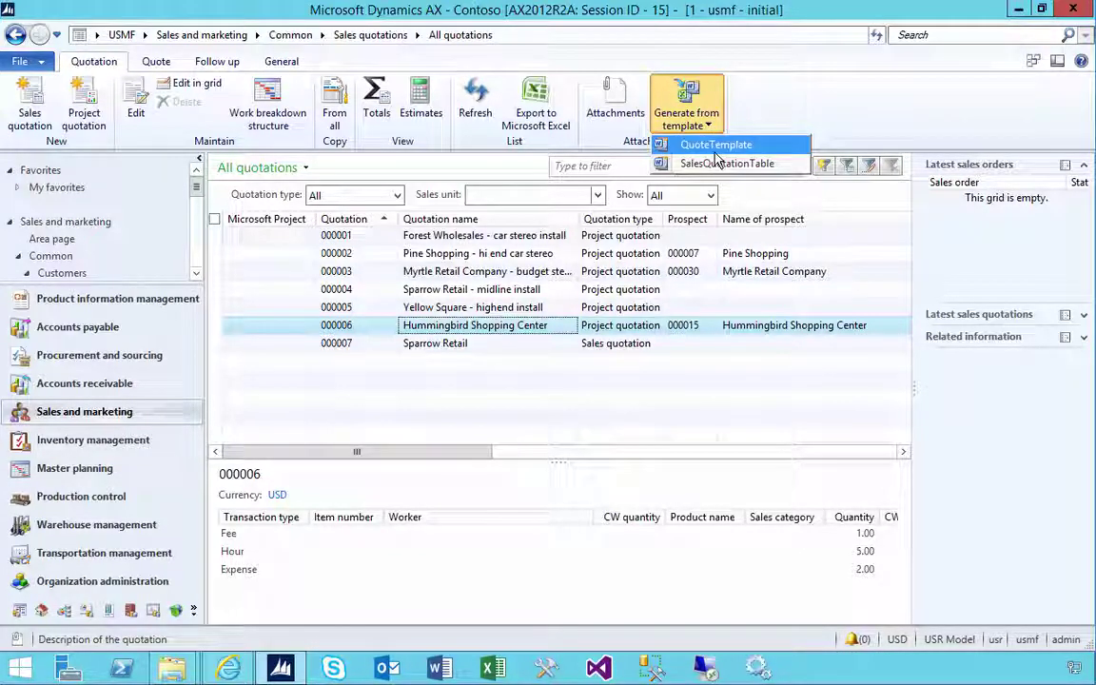
click(715, 152)
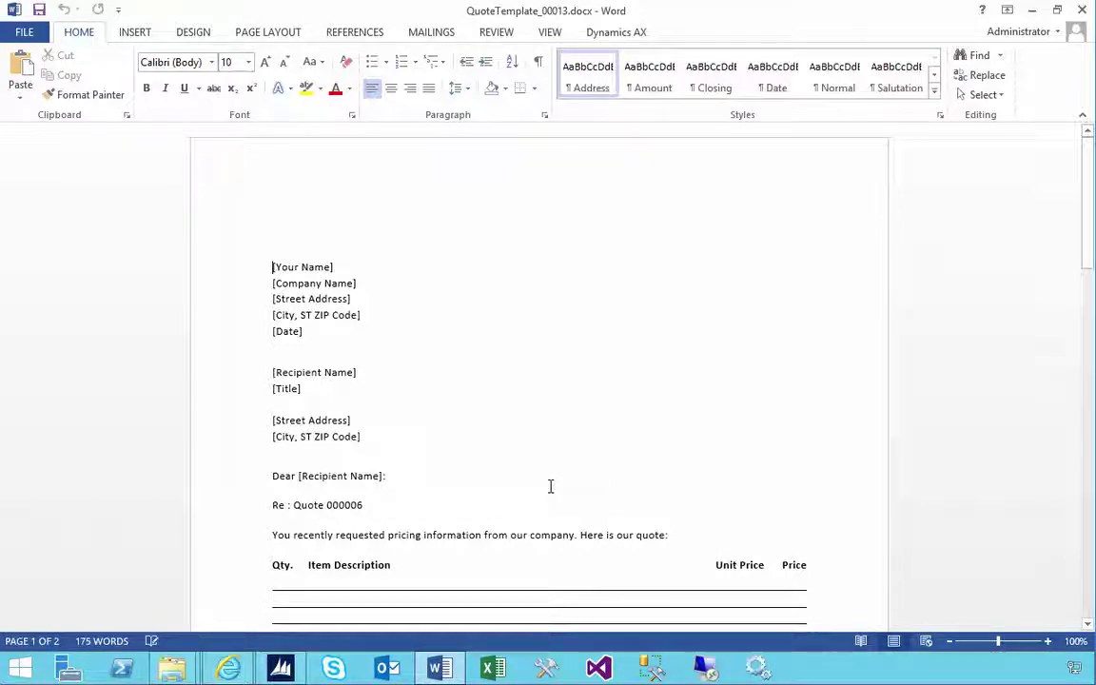
Check the quote reference line and the placeholder fields in the generated Word document, and close it.
click(384, 506)
drag(371, 505, 274, 506)
click(290, 388)
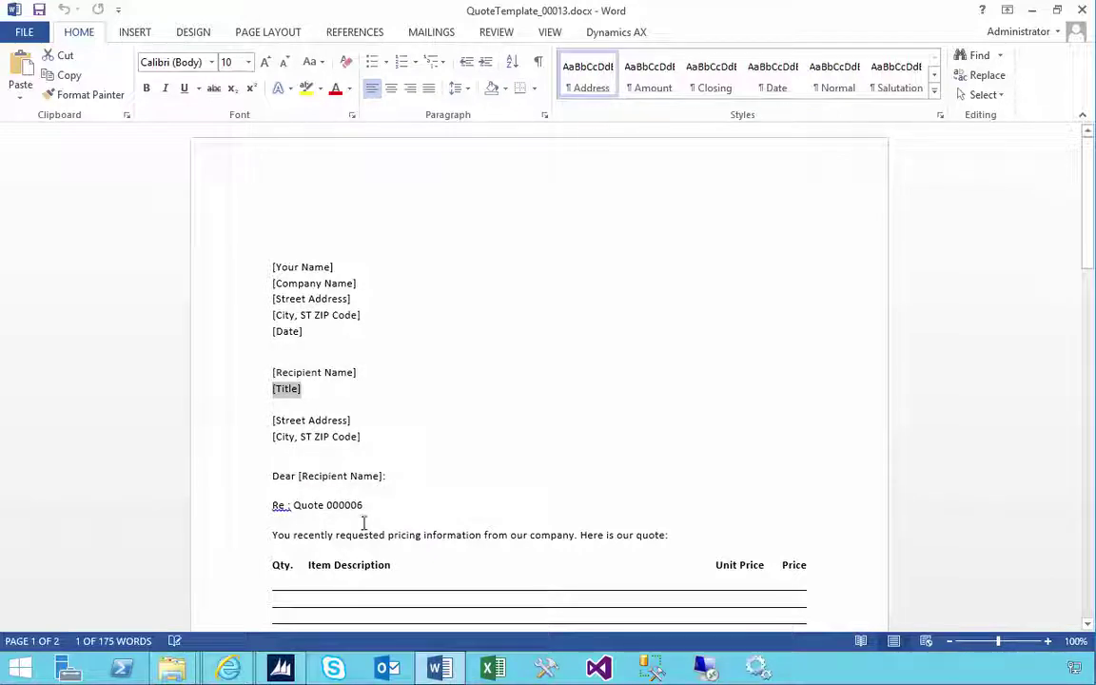
scroll(457, 544, down, 2)
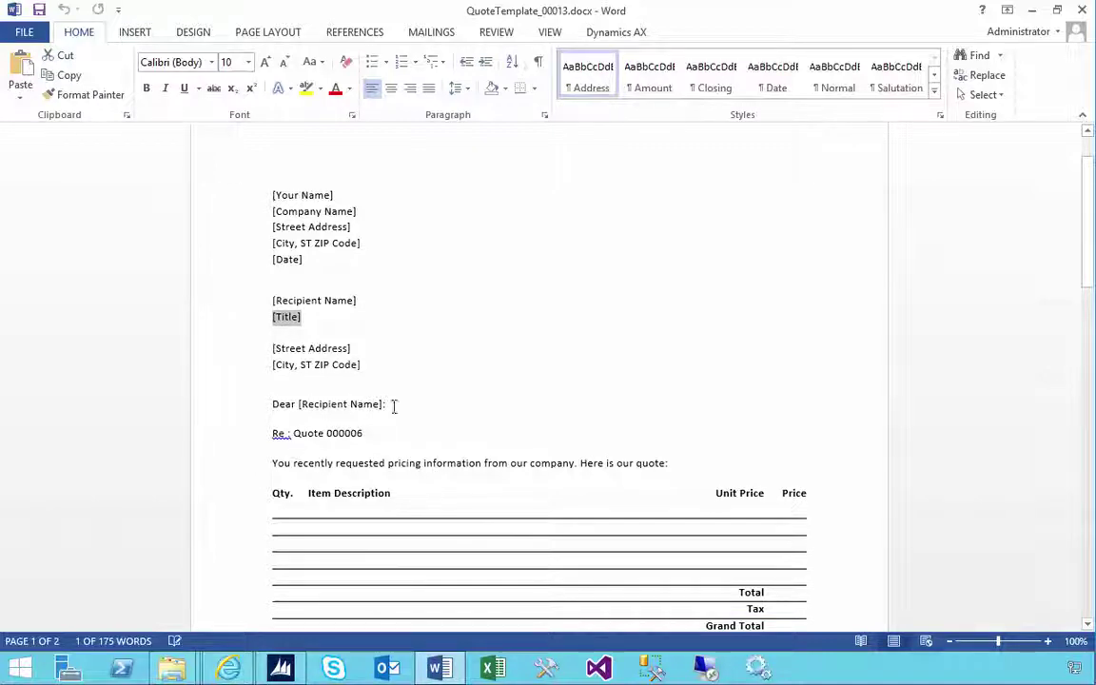
click(1081, 12)
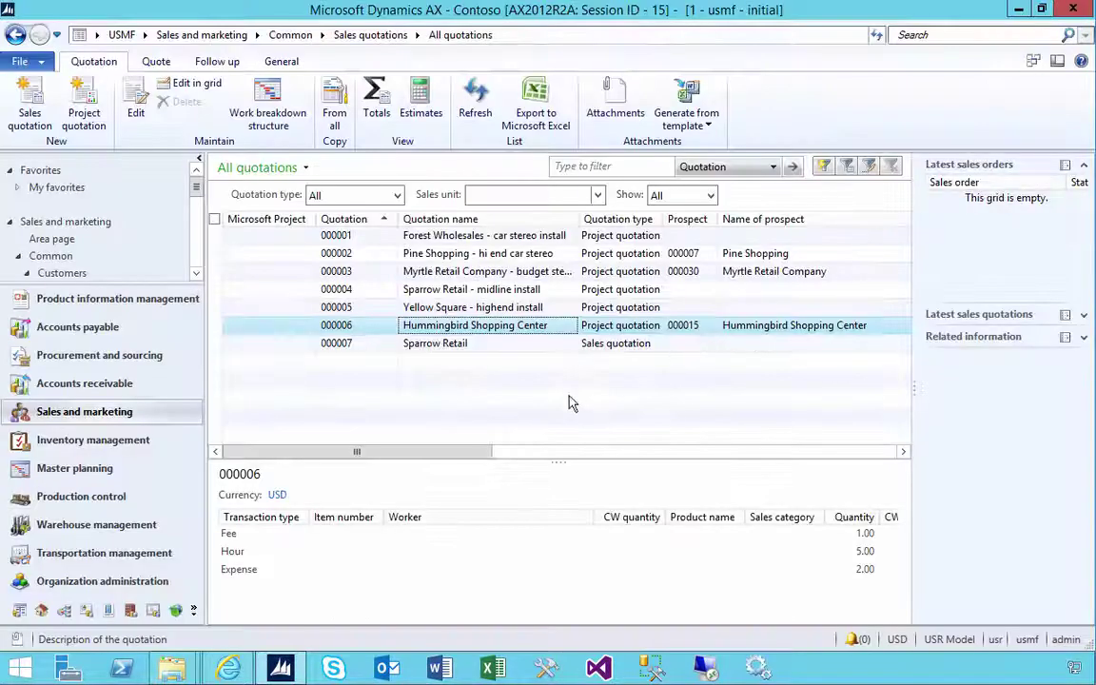
Inspect the SalesQuotationTable entry in the Document data sources setup of Organization administration and close the form.
click(86, 584)
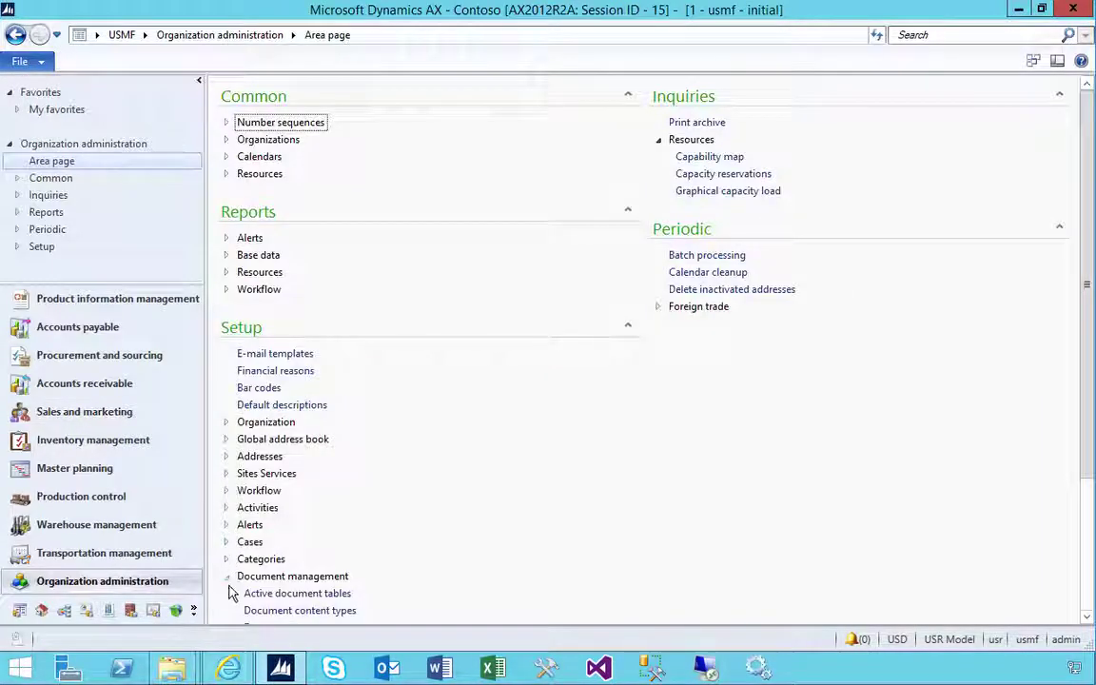
scroll(234, 596, down, 3)
click(273, 552)
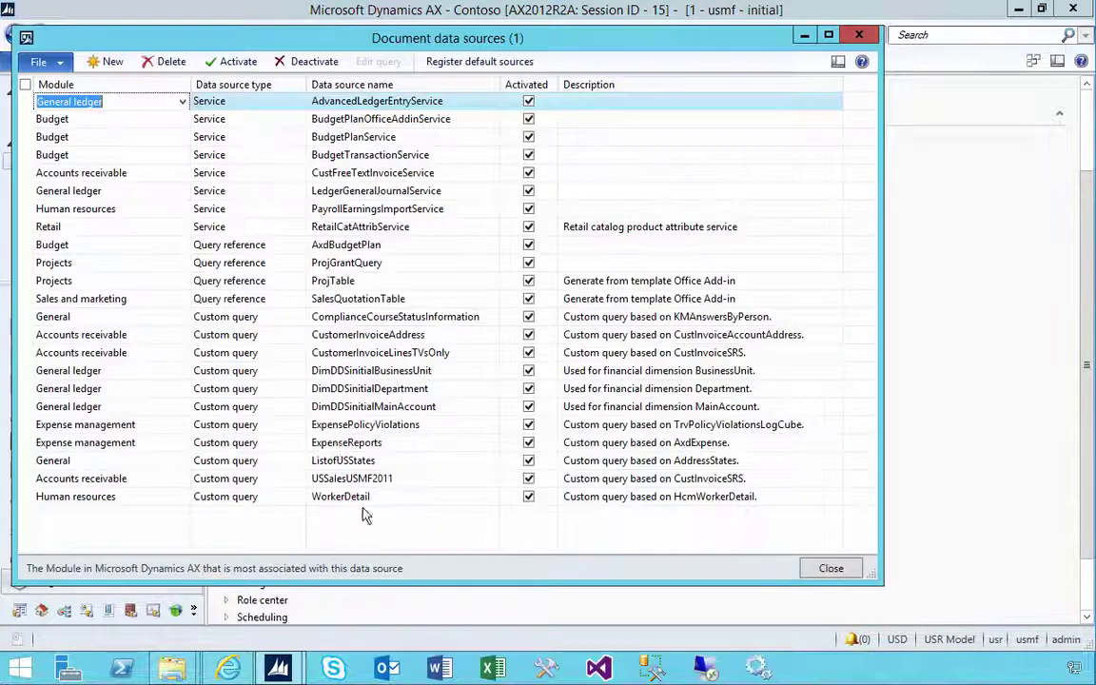
click(204, 299)
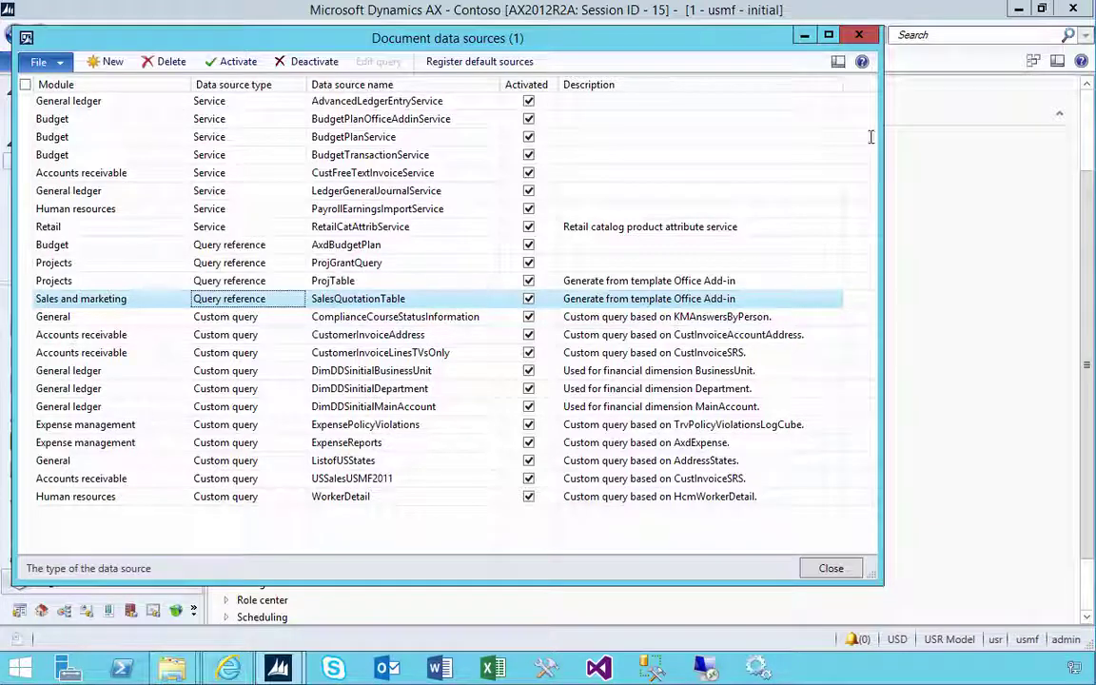
click(866, 43)
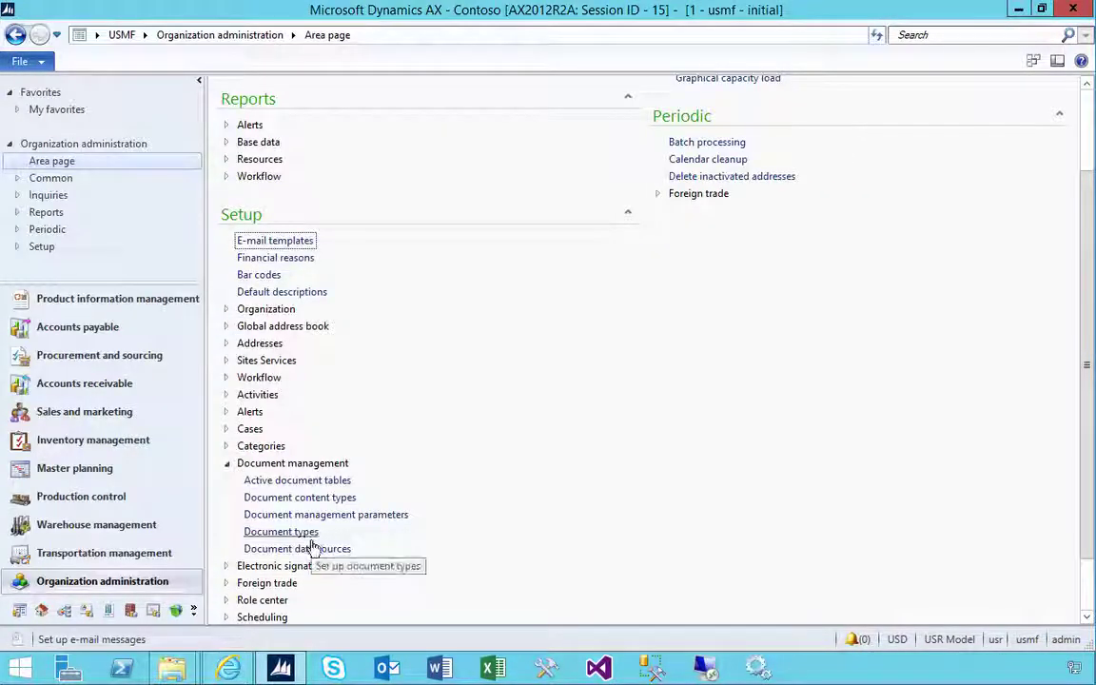
Review the templates registered under the OfficeTmpl document type and reopen the Document data sources setup.
click(281, 531)
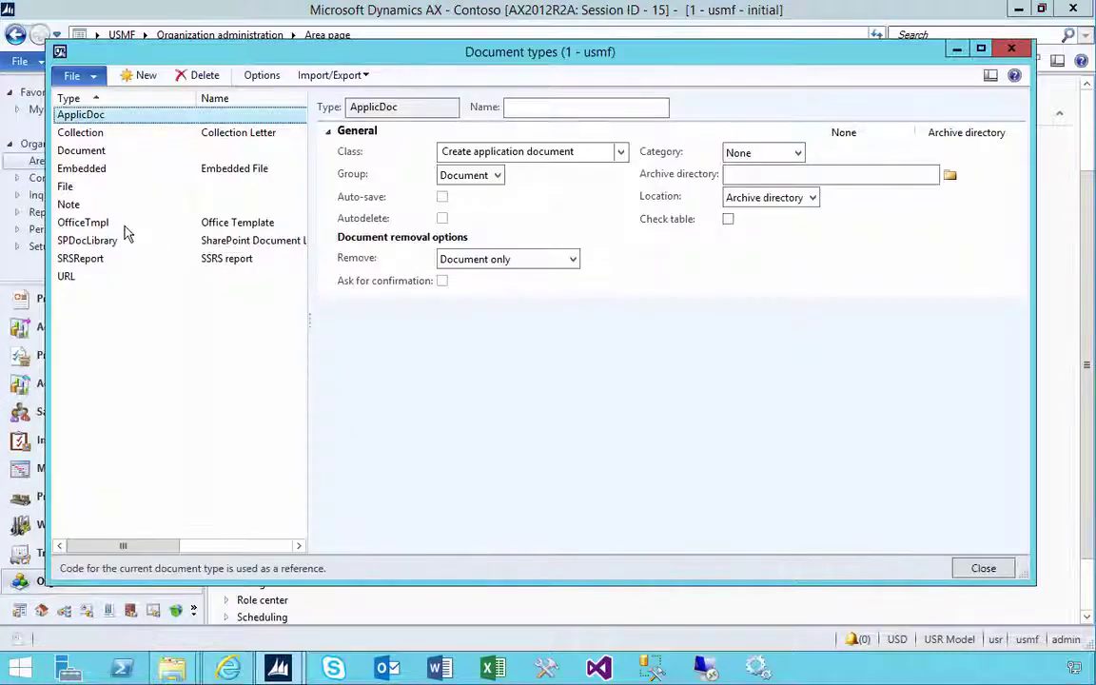
click(124, 222)
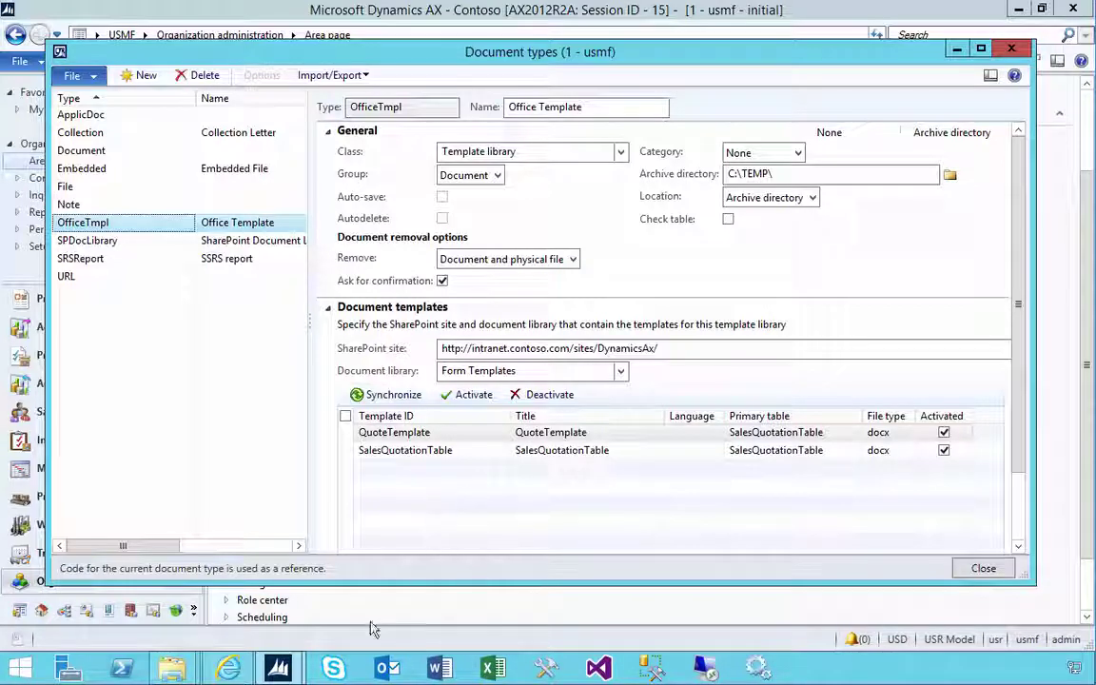
mouse_move(279, 673)
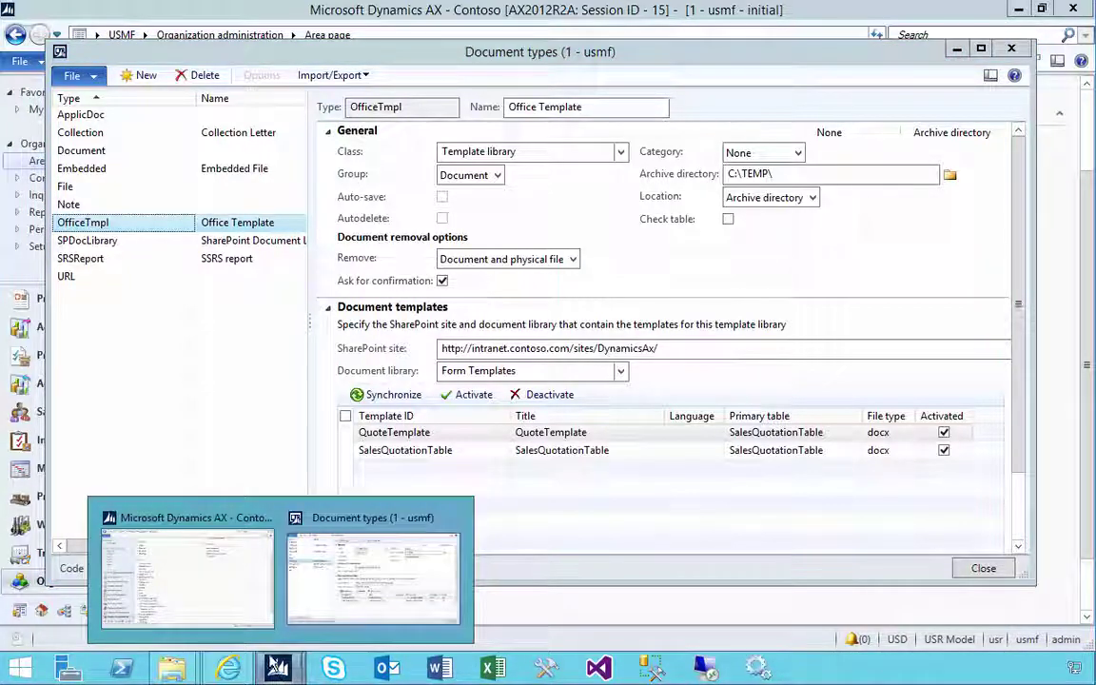
click(237, 580)
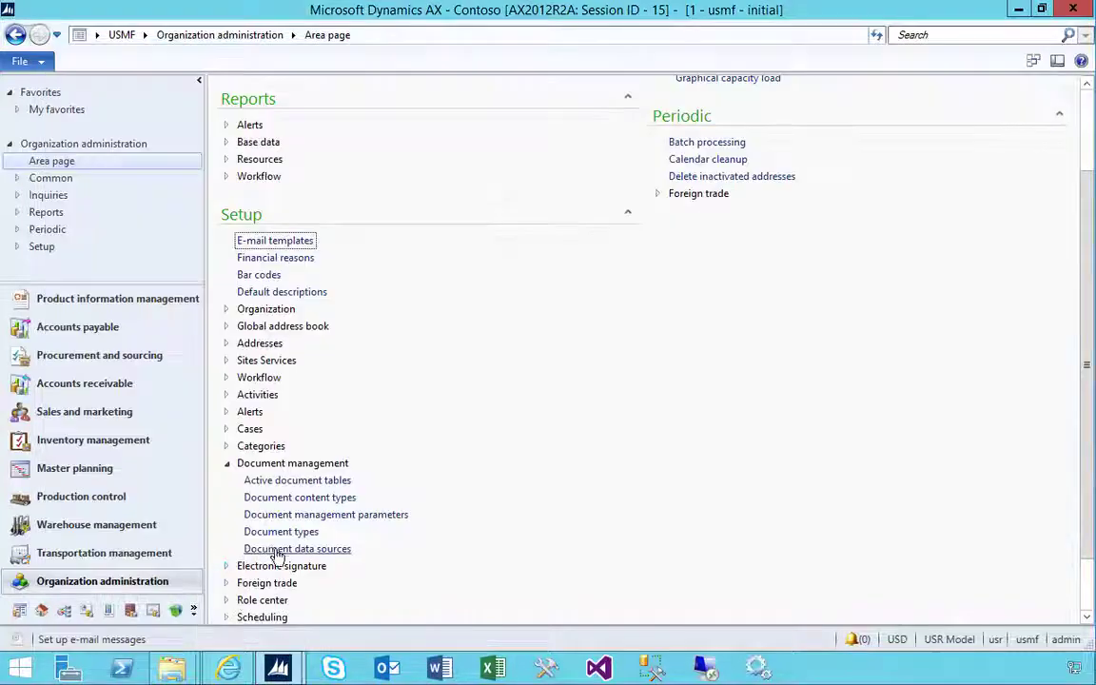
click(278, 551)
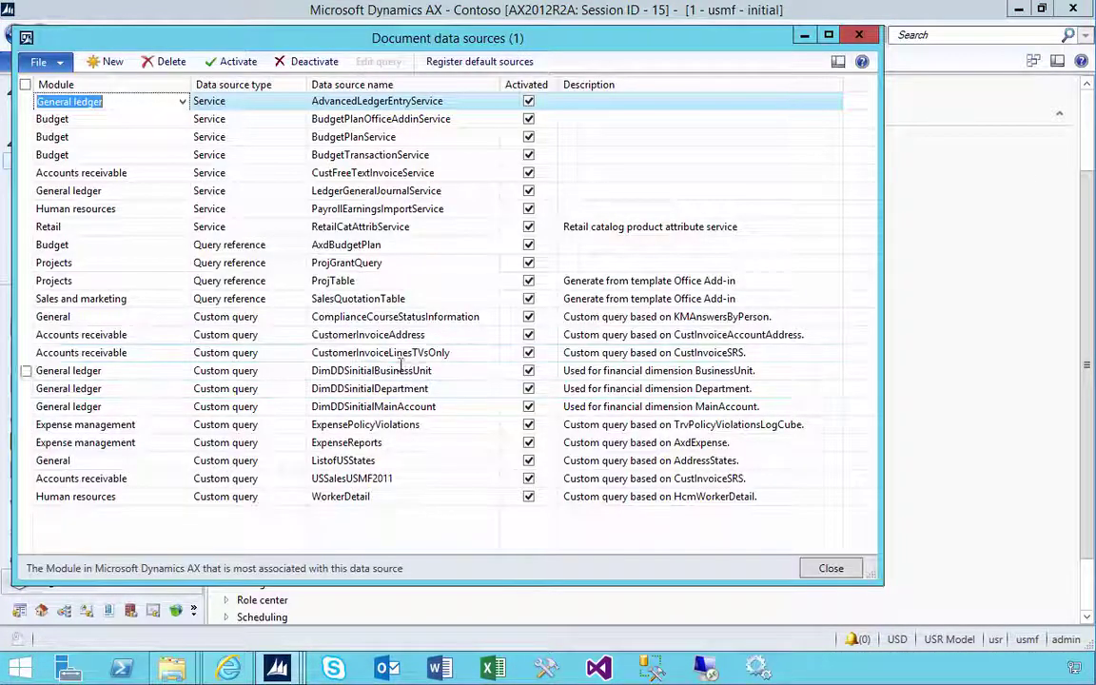